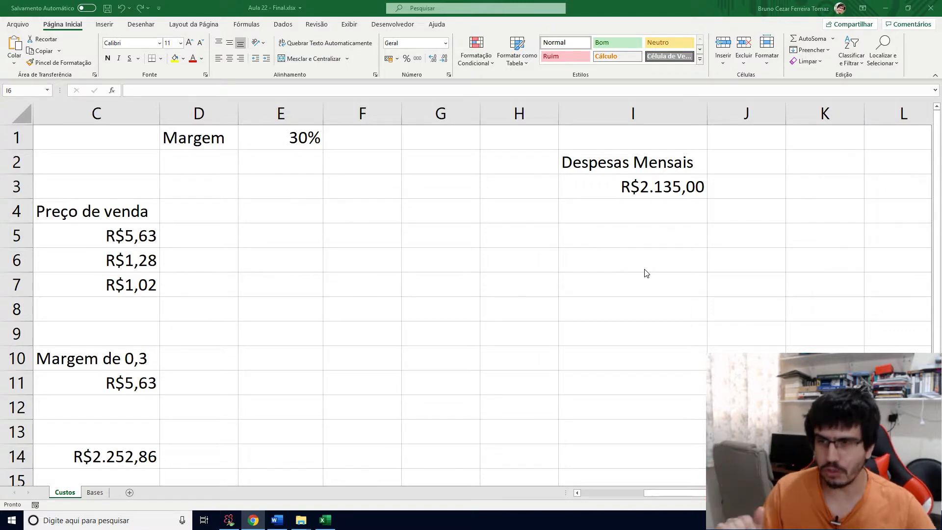
Switch to SmoothDraw and handwrite "VB = C" in the empty area beside and above the MARGEM notes.
click(644, 269)
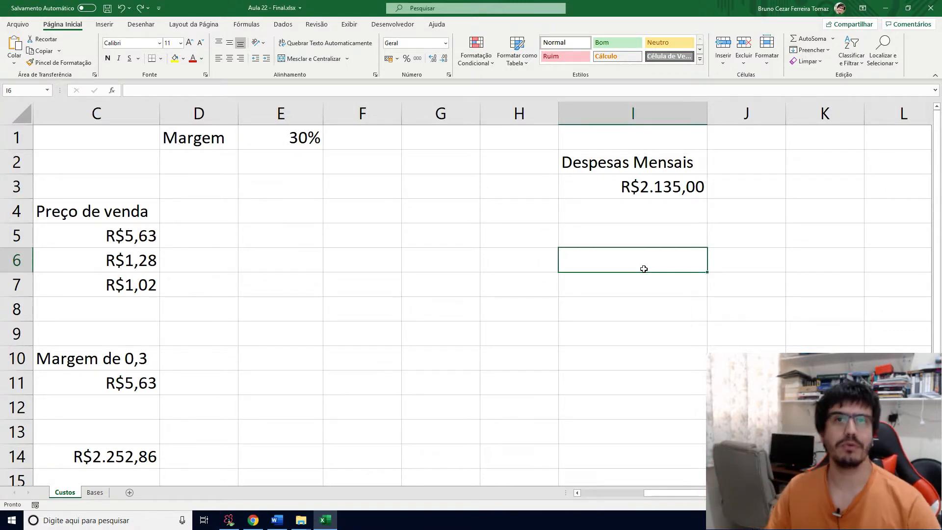
click(229, 520)
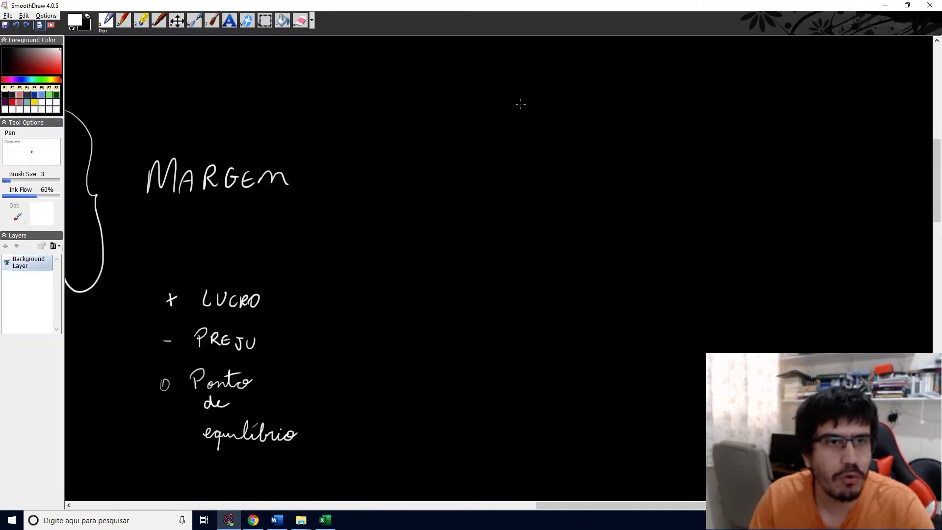
mouse_move(485, 83)
mouse_down()
mouse_move(503, 70)
mouse_move(516, 111)
mouse_move(519, 96)
mouse_move(512, 107)
mouse_move(564, 93)
mouse_up()
mouse_move(554, 100)
mouse_down()
mouse_move(617, 100)
mouse_move(632, 80)
mouse_up()
drag(619, 89, 630, 88)
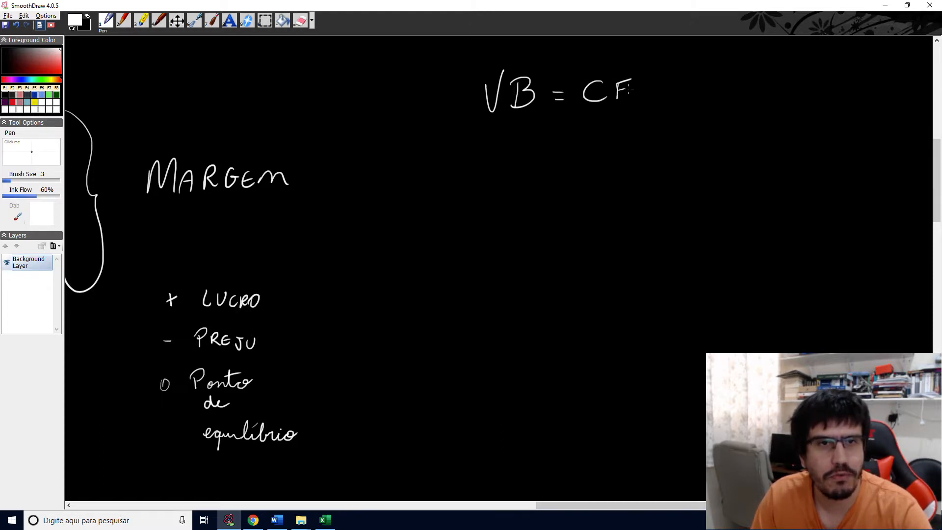
key(ctrl+z)
key(ctrl+z)
key(ctrl+z)
key(ctrl+z)
mouse_move(602, 83)
mouse_down()
mouse_move(592, 96)
mouse_move(608, 98)
mouse_up()
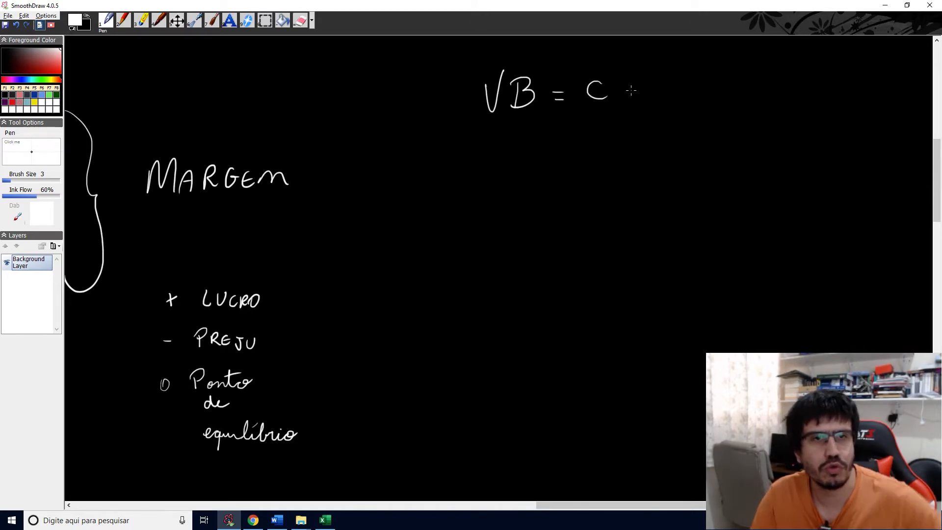
Switch to Excel and review the product cost and selling price table on the Custos sheet.
click(325, 520)
scroll(420, 237, right, 10)
scroll(419, 238, left, 10)
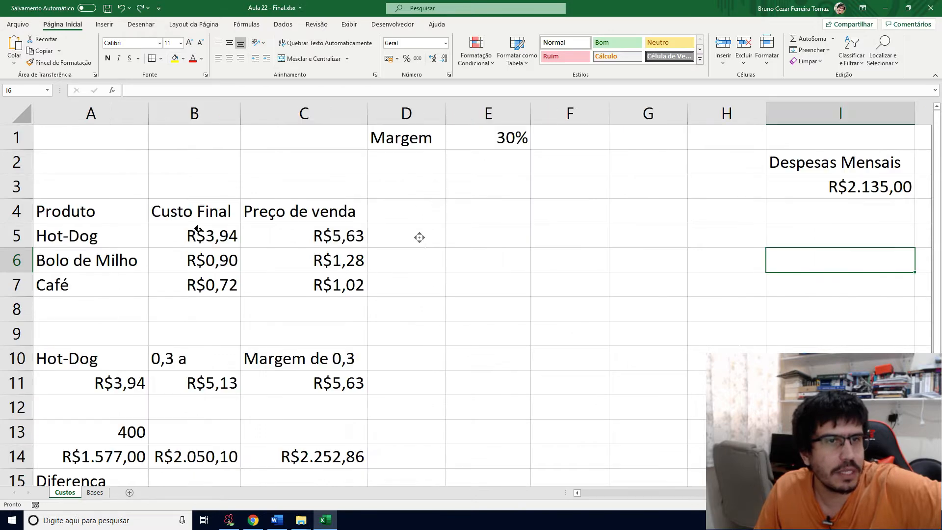
click(83, 205)
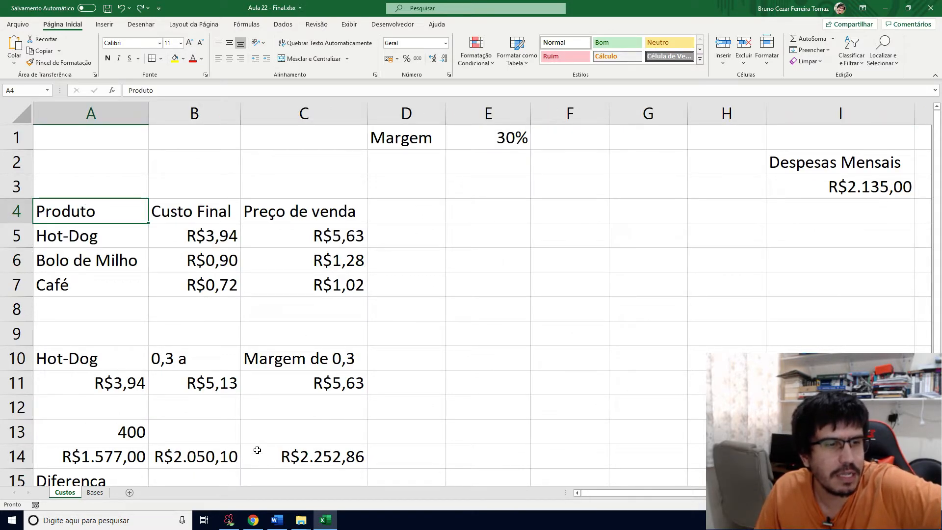
Return to SmoothDraw, complete the handwritten formula as "VB = CF + CV + M", and draw a brace under VB.
click(229, 519)
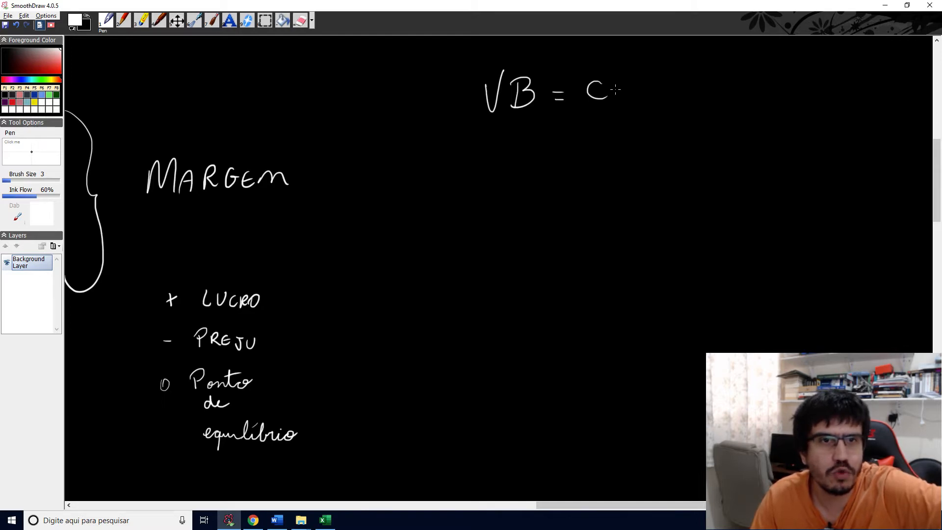
mouse_move(618, 82)
mouse_down()
mouse_move(617, 96)
mouse_move(630, 80)
mouse_up()
drag(620, 89, 633, 94)
mouse_move(630, 89)
mouse_down()
mouse_move(650, 92)
mouse_move(665, 78)
mouse_up()
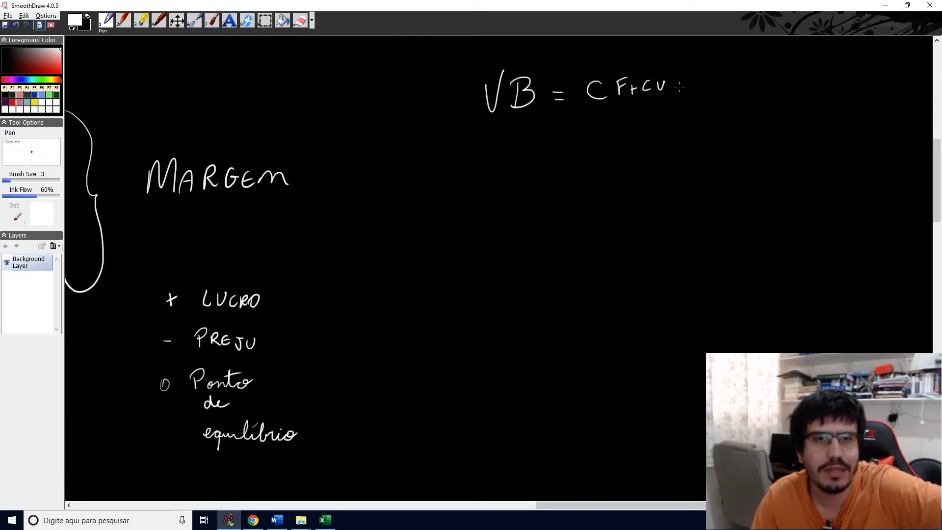
mouse_move(676, 79)
mouse_down()
mouse_move(676, 90)
mouse_move(703, 84)
mouse_move(712, 94)
mouse_up()
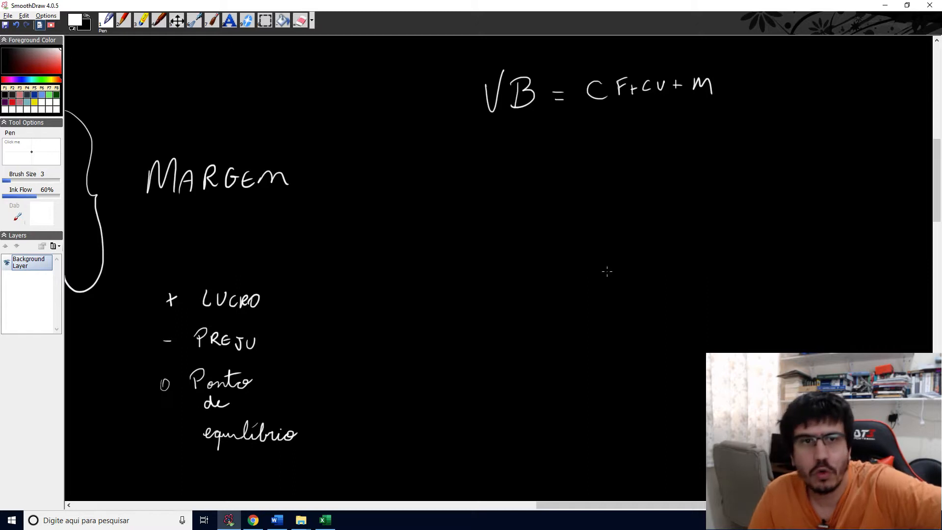
mouse_move(659, 79)
mouse_down()
mouse_move(662, 92)
mouse_move(667, 79)
mouse_up()
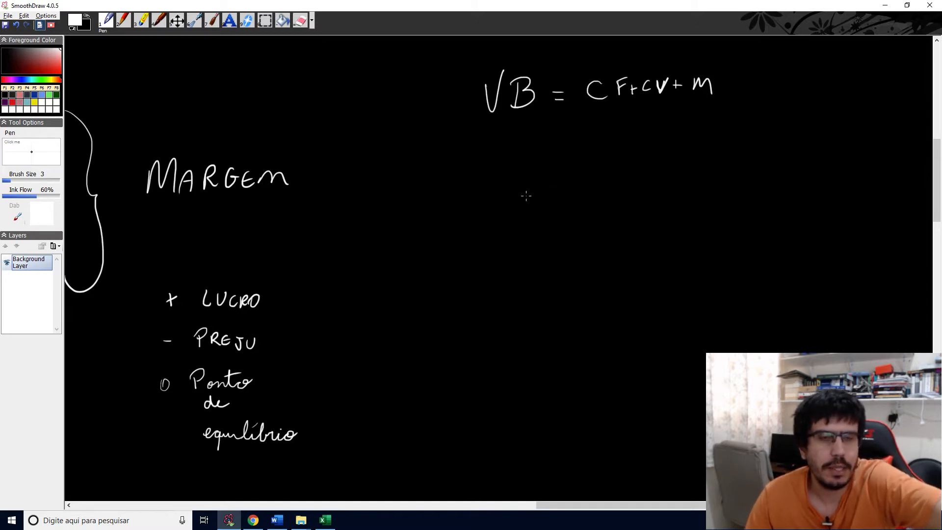
mouse_move(487, 124)
mouse_down()
mouse_move(510, 132)
mouse_move(539, 120)
mouse_up()
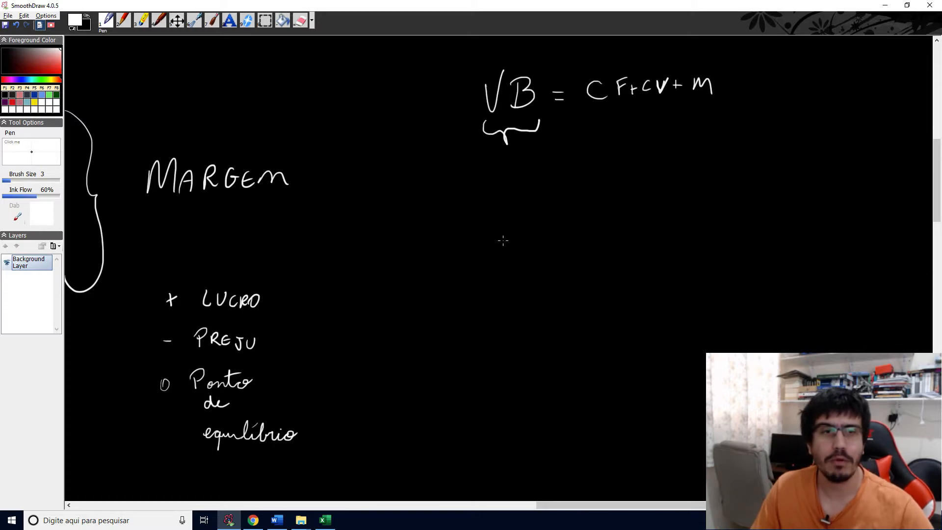
Switch to Excel and select cell I5, two rows below the monthly expenses value.
click(885, 6)
click(475, 290)
click(779, 233)
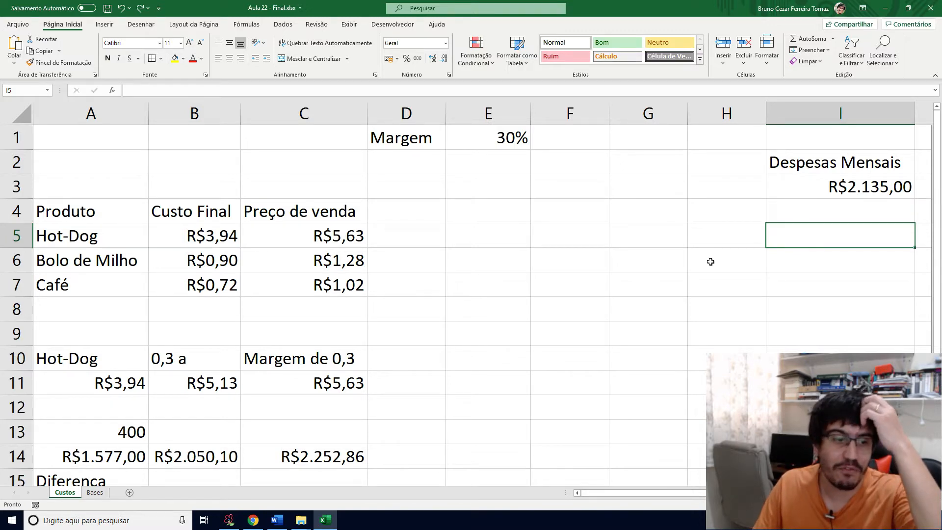
Switch to SmoothDraw and handwrite the break-even formula below VB as a fraction with CF as numerator, followed by an equals sign and its result.
click(229, 520)
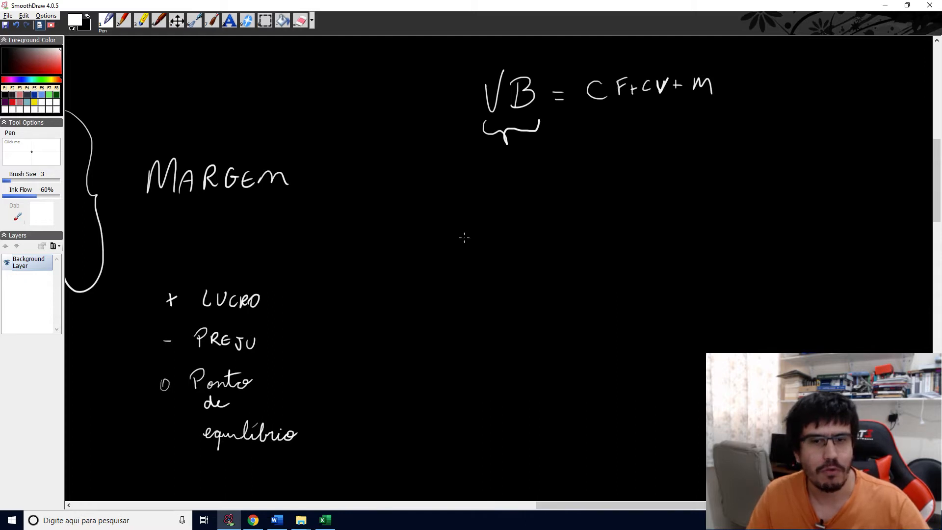
mouse_move(504, 217)
mouse_down()
mouse_move(503, 232)
mouse_move(515, 233)
mouse_move(531, 207)
mouse_up()
drag(516, 221, 527, 219)
drag(470, 258, 548, 235)
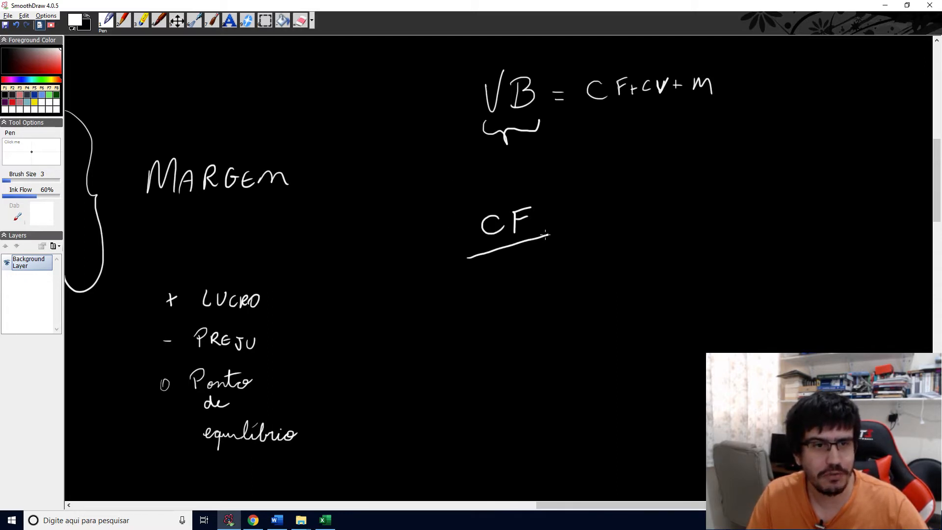
mouse_move(498, 275)
mouse_down()
mouse_move(512, 265)
mouse_move(521, 275)
mouse_up()
drag(566, 223, 579, 223)
drag(567, 236, 579, 237)
drag(623, 211, 620, 236)
mouse_move(618, 208)
mouse_down()
mouse_move(624, 225)
mouse_move(679, 229)
mouse_move(664, 222)
mouse_up()
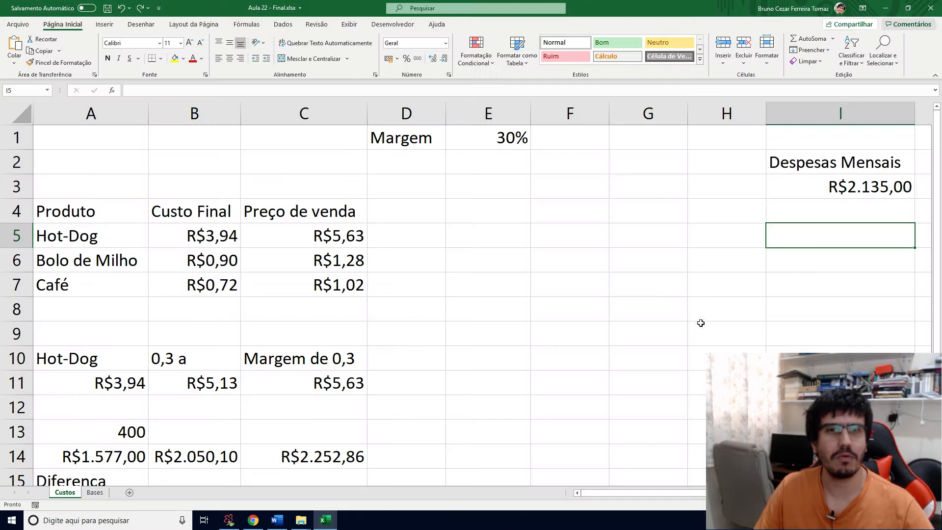
Go back to Excel and enter the label "Ponto de equilíbrio" in cell I5 of the Custos sheet.
click(885, 5)
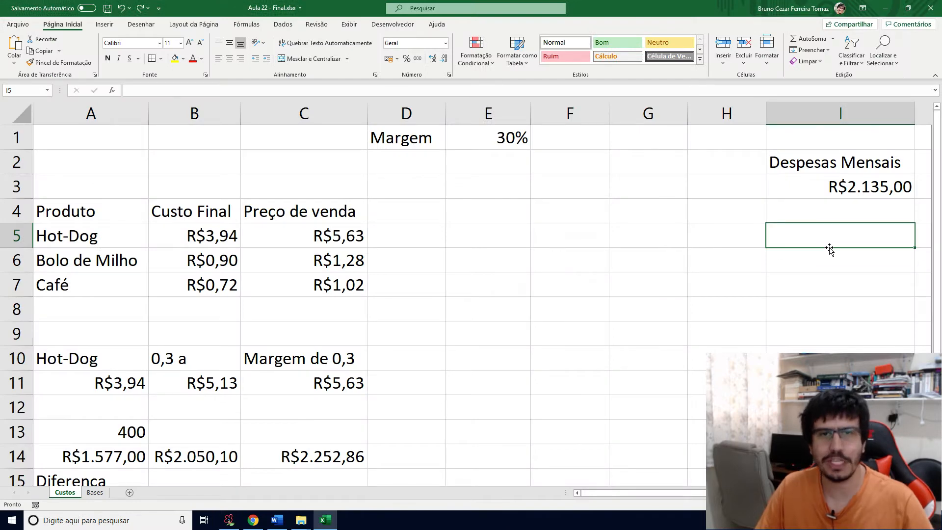
text(Ponto de )
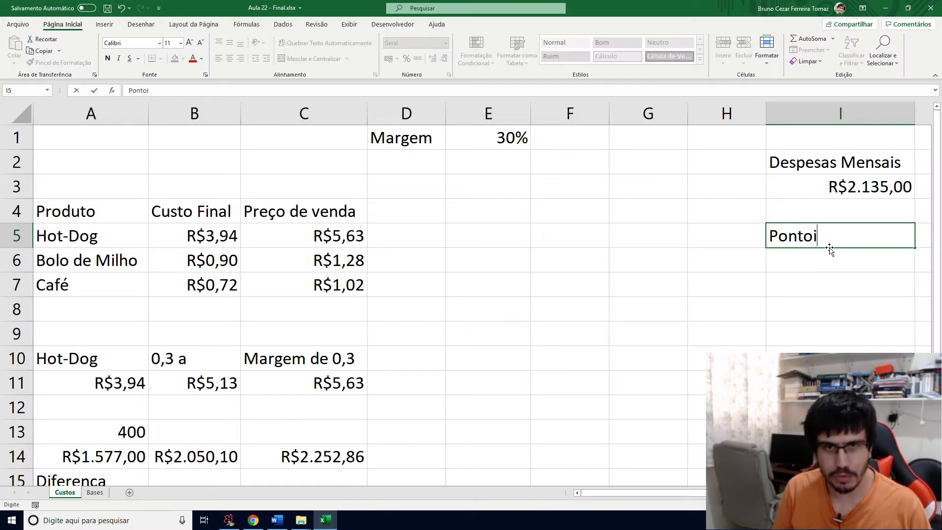
text(equil)
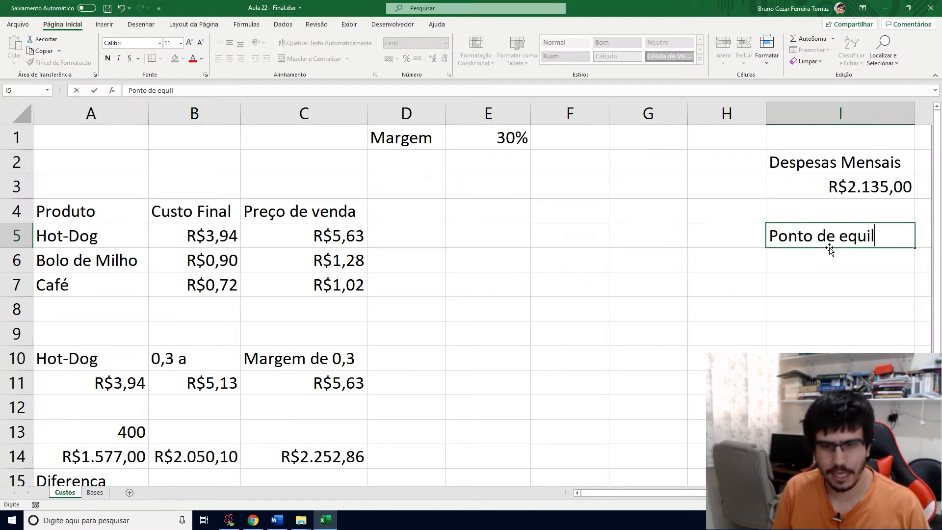
text(íbrio)
key(Tab)
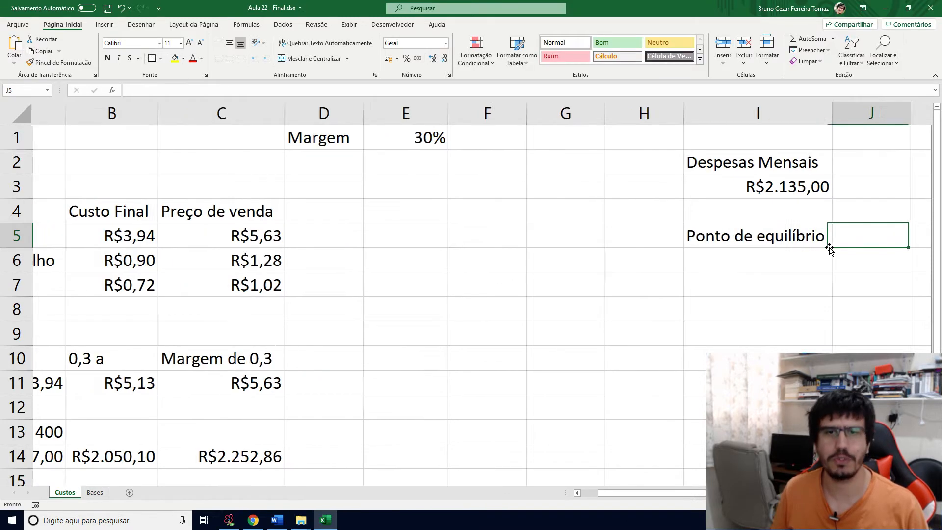
key(Return)
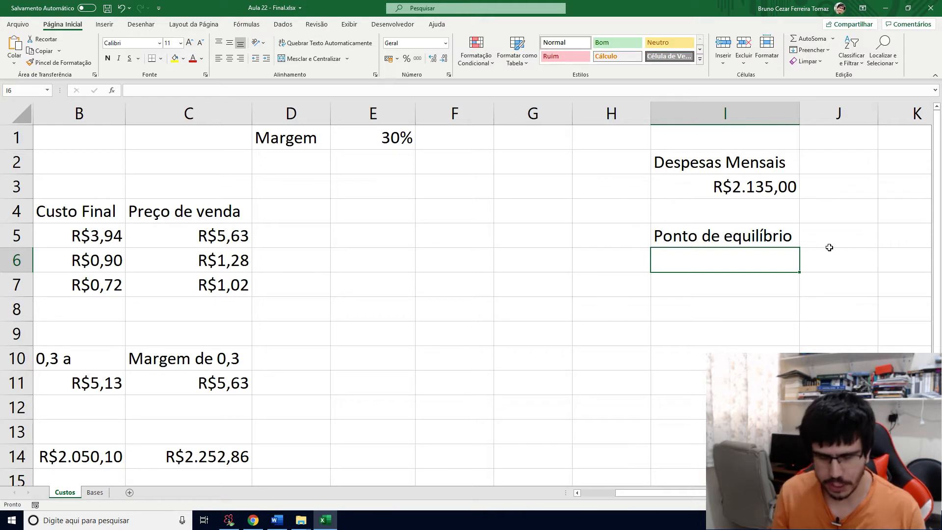
Calculate the break-even point in cell I6 with the formula =I3 / Margem.
text(=)
key(Up)
key(Up)
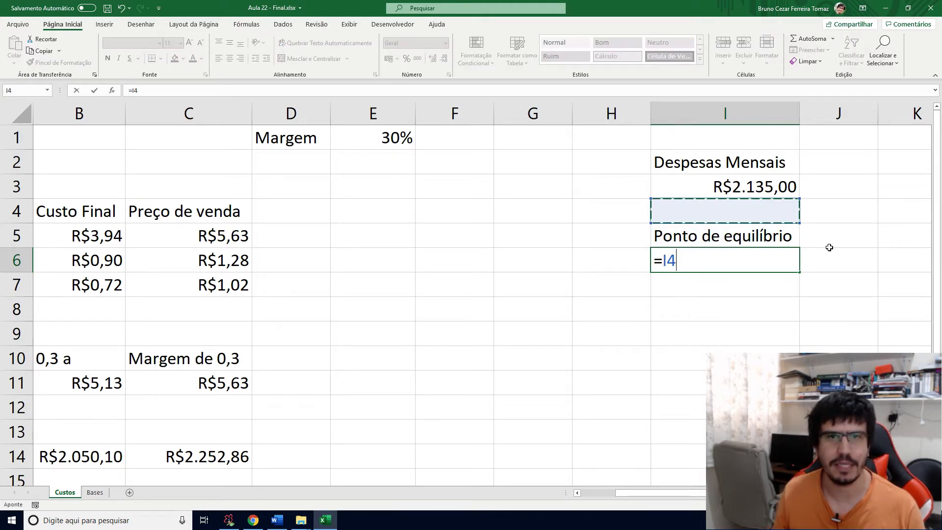
key(Up)
text(/ )
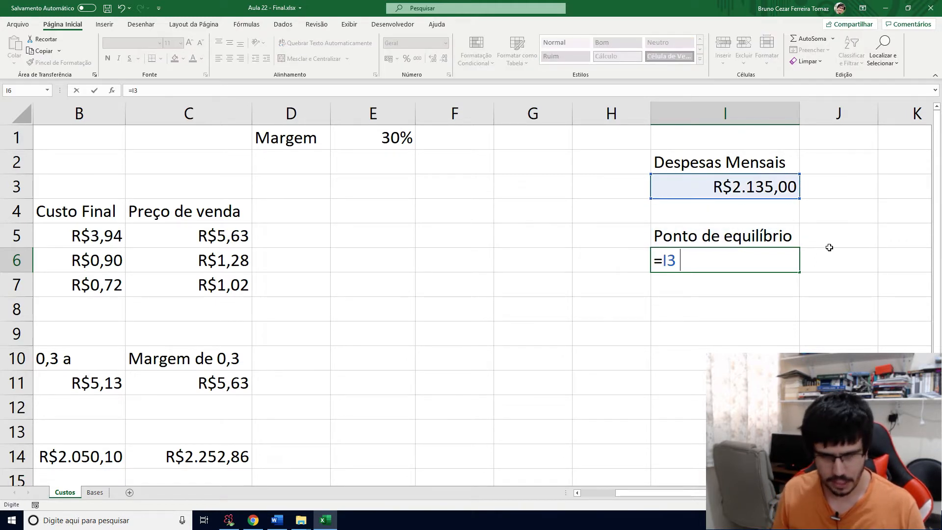
text(Mqa)
key(BackSpace)
key(BackSpace)
text(argem)
key(Tab)
key(Return)
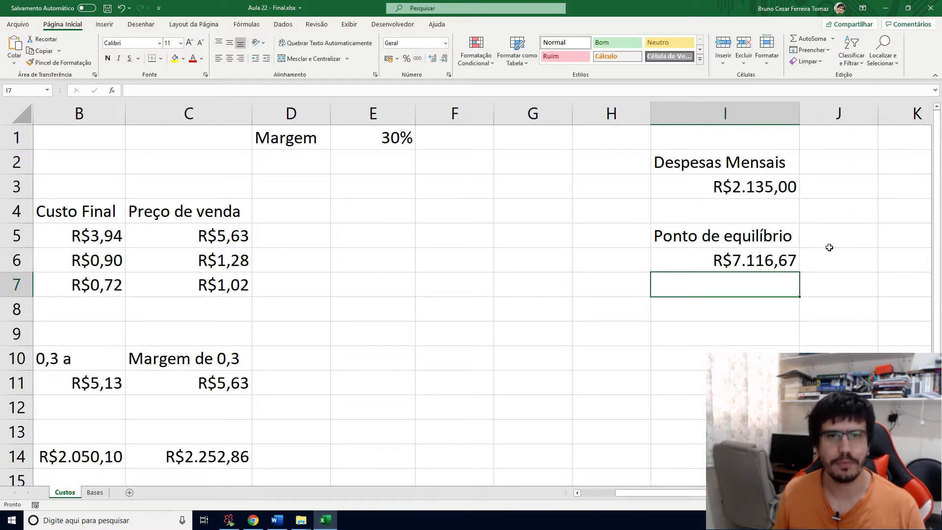
key(Up)
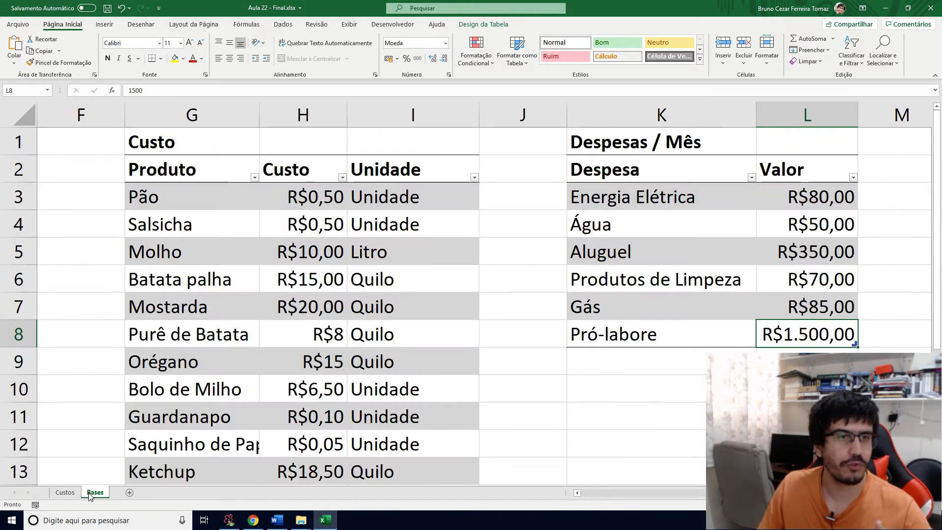
Look at the Bases sheet, then review the Custos price table and the break-even cell I6.
click(96, 493)
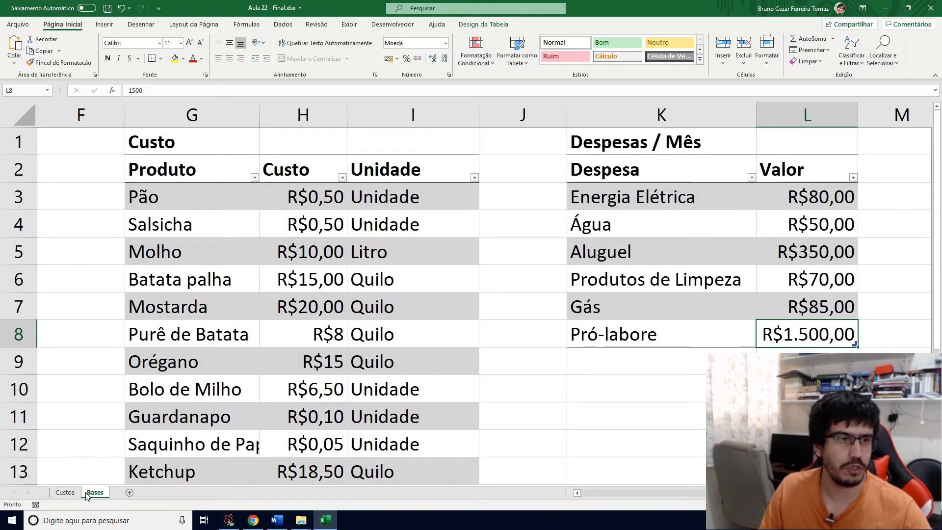
click(66, 494)
click(368, 330)
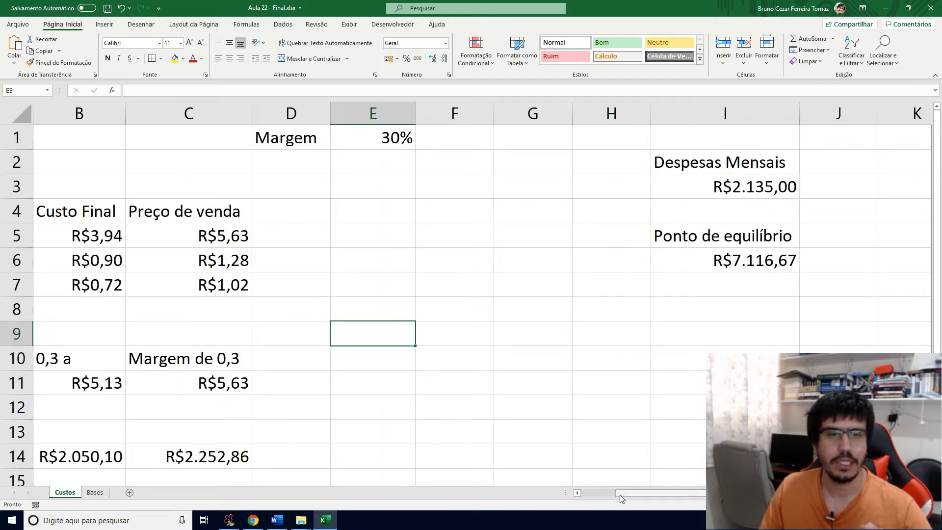
drag(620, 494, 565, 495)
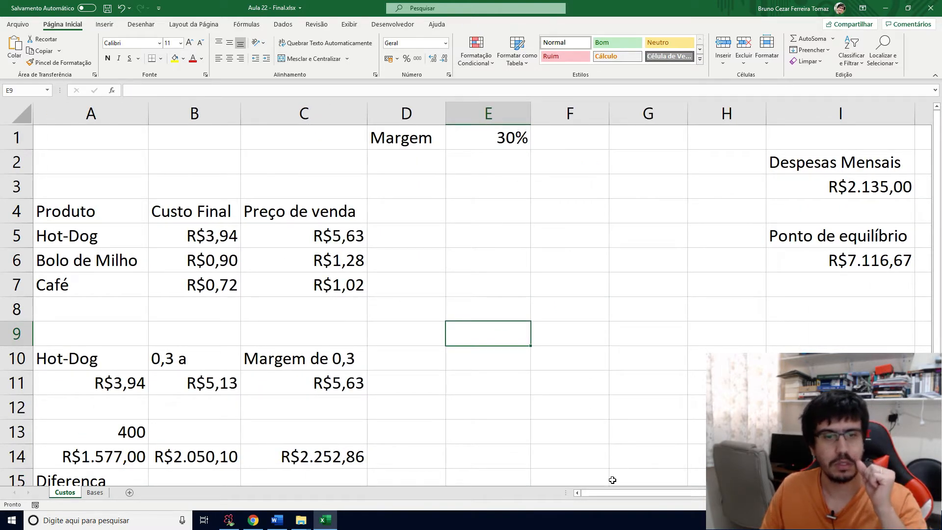
drag(611, 491, 661, 492)
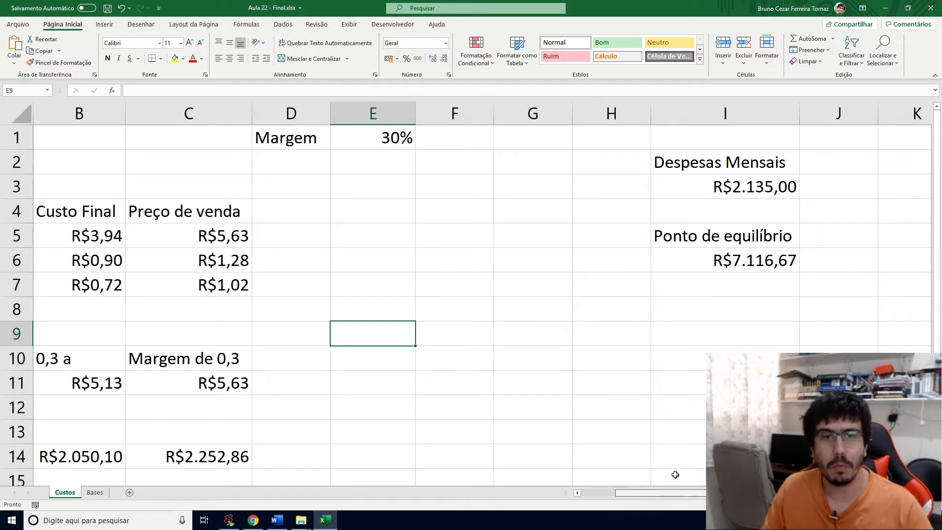
click(744, 274)
click(746, 250)
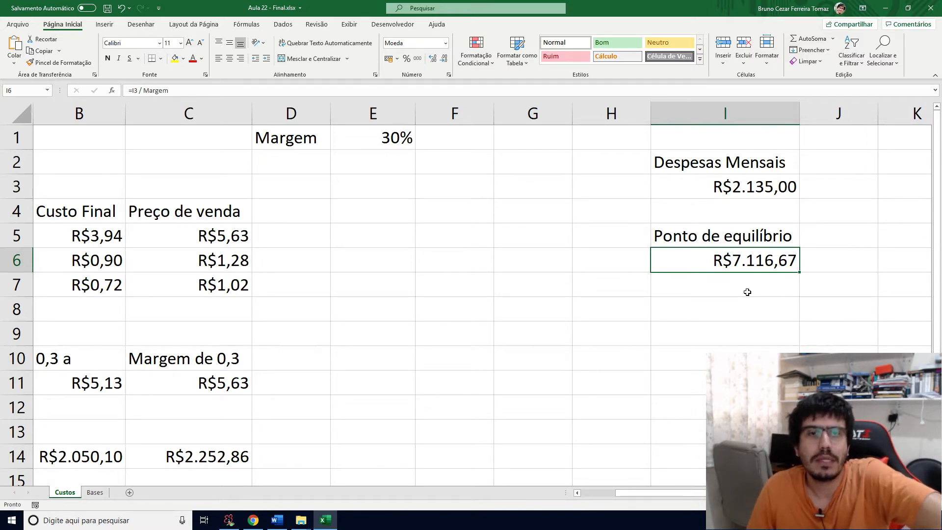
Go through the monthly expense values on the Bases sheet, from Energia Elétrica down to Pró-labore.
click(94, 492)
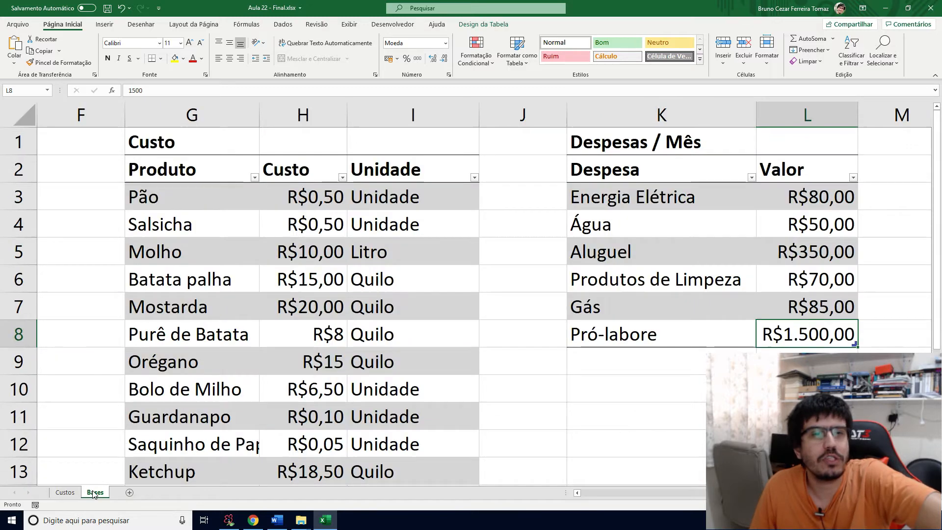
click(855, 206)
click(848, 224)
click(844, 252)
click(838, 282)
click(836, 309)
click(834, 327)
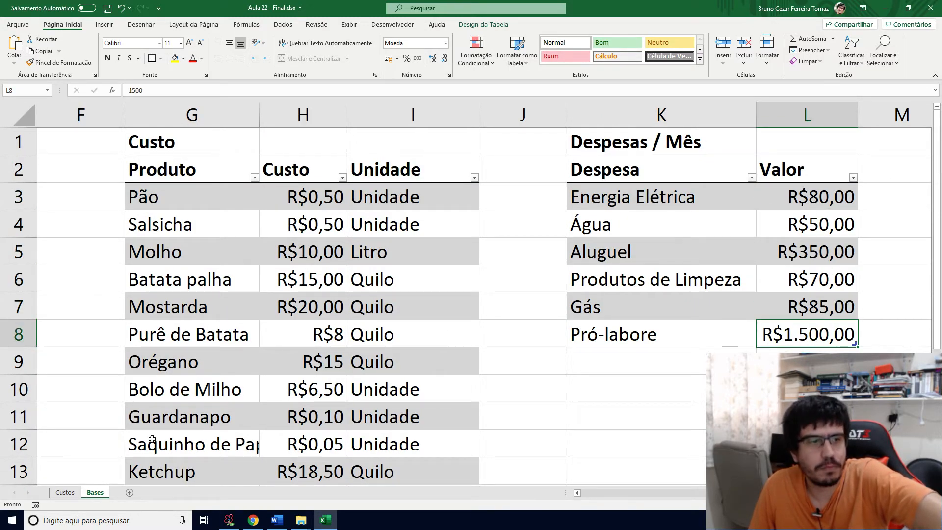
Set the margin in cell E1 of the Custos sheet to 25%.
click(77, 493)
click(379, 256)
click(399, 130)
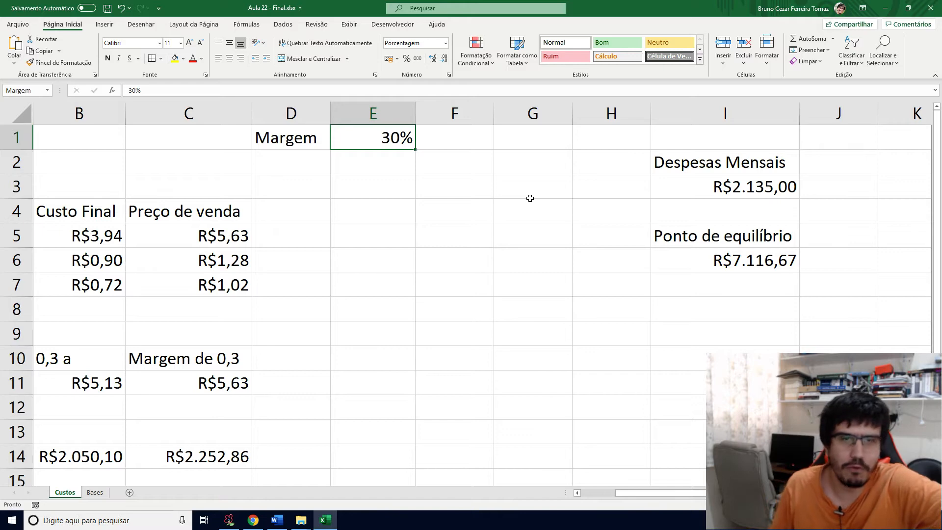
text(25)
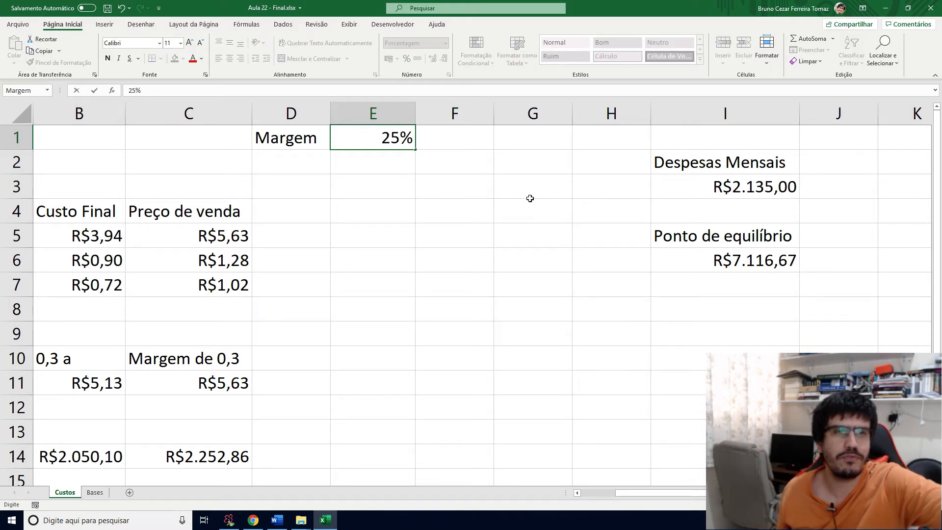
key(Return)
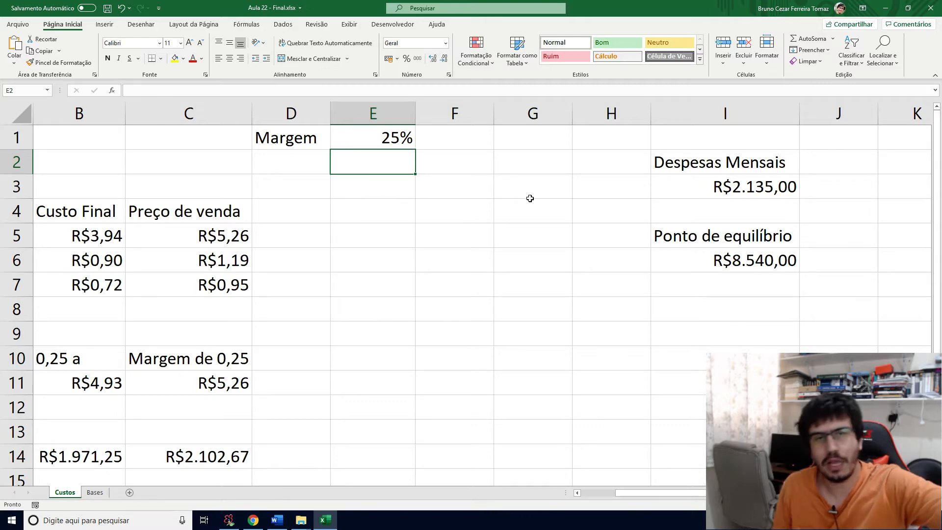
Set the margin in cell E1 of the Custos sheet to 20%.
key(Up)
text(20)
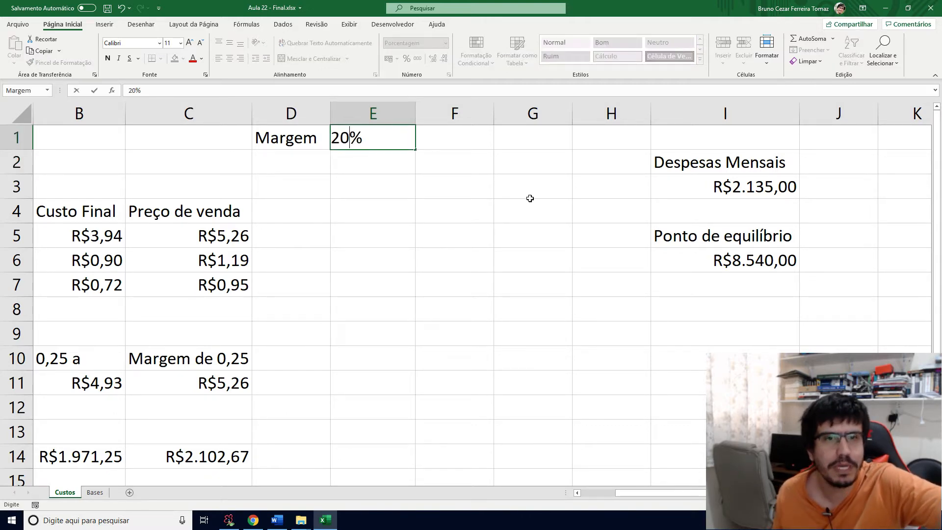
key(Return)
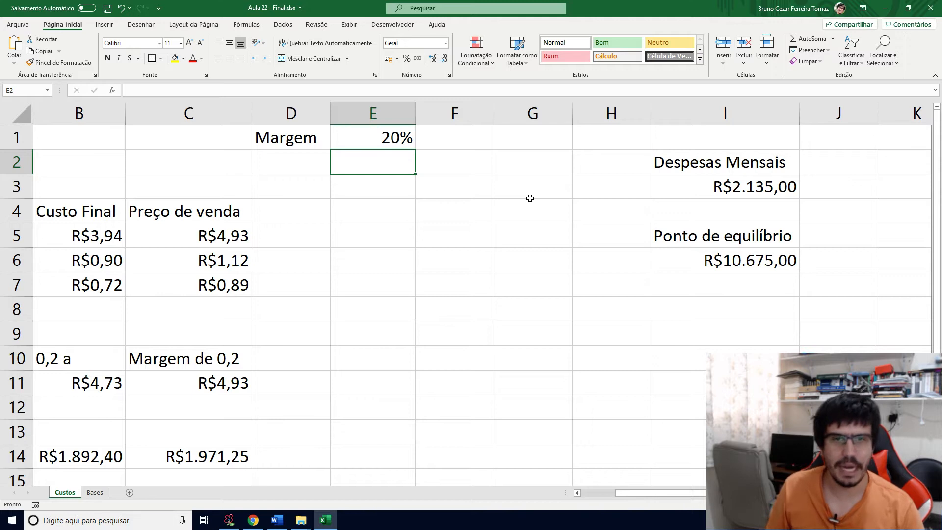
key(Up)
key(Down)
key(Down)
key(Down)
key(Up)
key(Up)
key(Up)
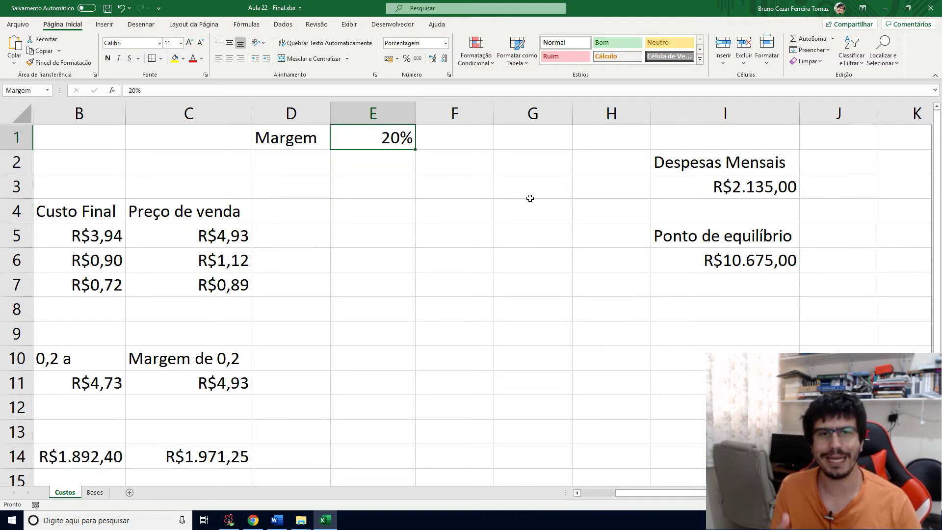
key(Down)
key(Down)
key(Down)
key(Down)
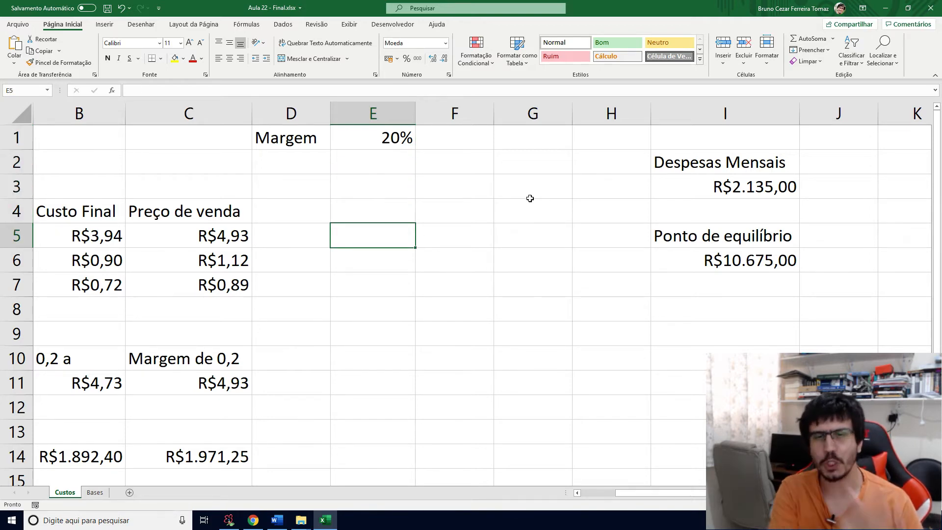
Examine the Hot-Dog row of the product price table and the break-even value in column I.
key(Left)
key(Left)
key(Left)
key(Left)
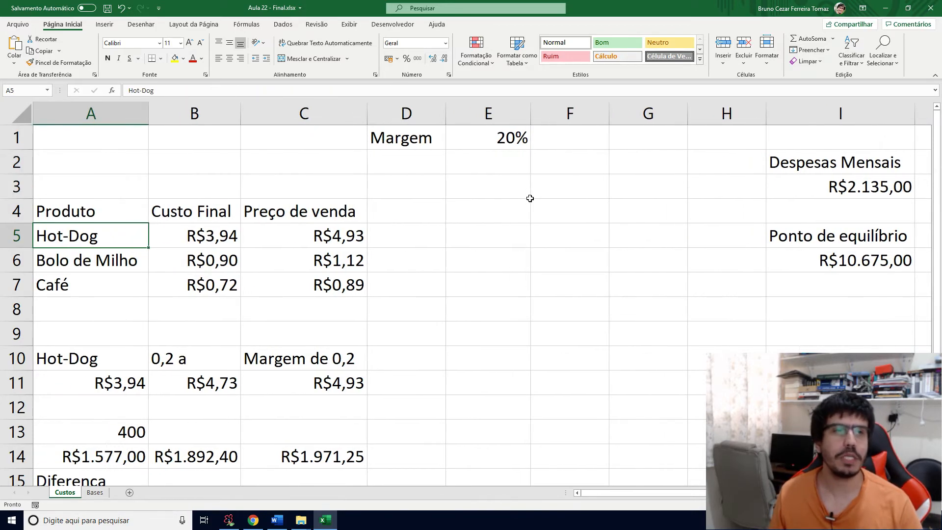
key(Right)
key(Right)
key(Right)
key(Right)
key(Right)
key(Left)
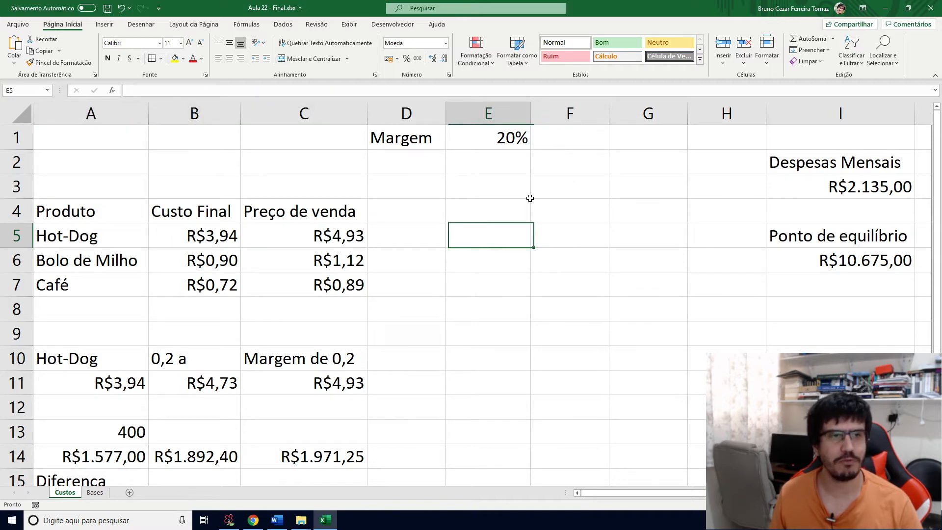
key(Left)
key(Right)
key(Right)
key(Right)
key(Left)
key(Left)
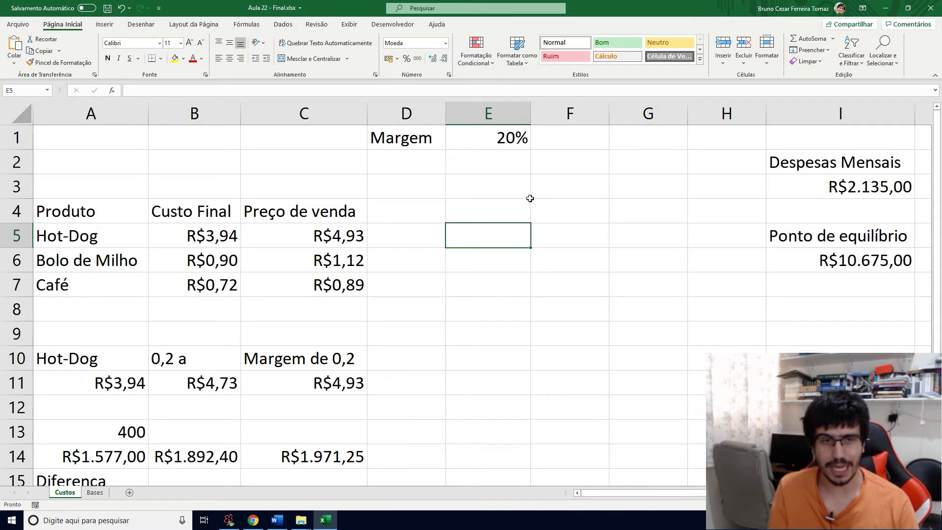
key(Right)
key(Right)
key(Right)
key(Right)
key(Down)
key(Left)
key(Left)
key(Left)
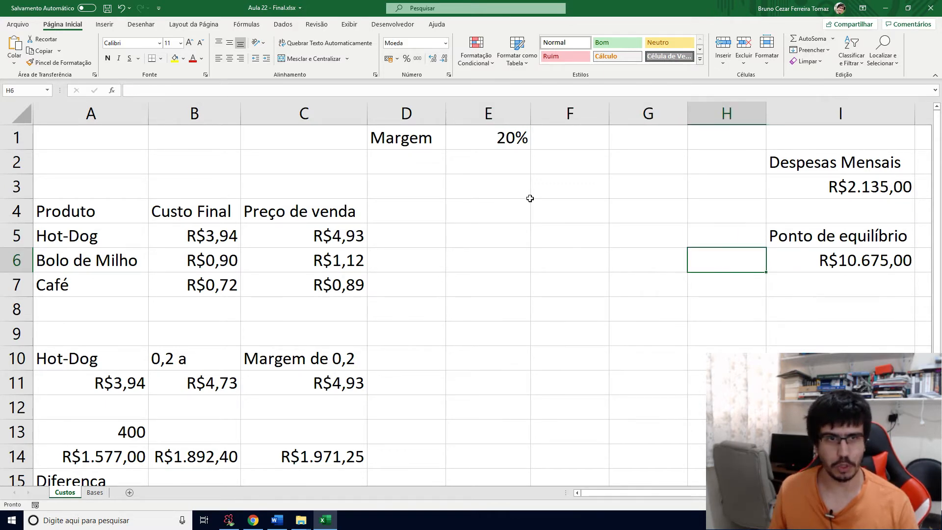
Calculate the number of Hot-Dogs needed to break even in cell E5 with the formula =I6/C5.
key(Up)
key(Left)
text(=)
key(Right)
key(Right)
key(Right)
key(Right)
key(Down)
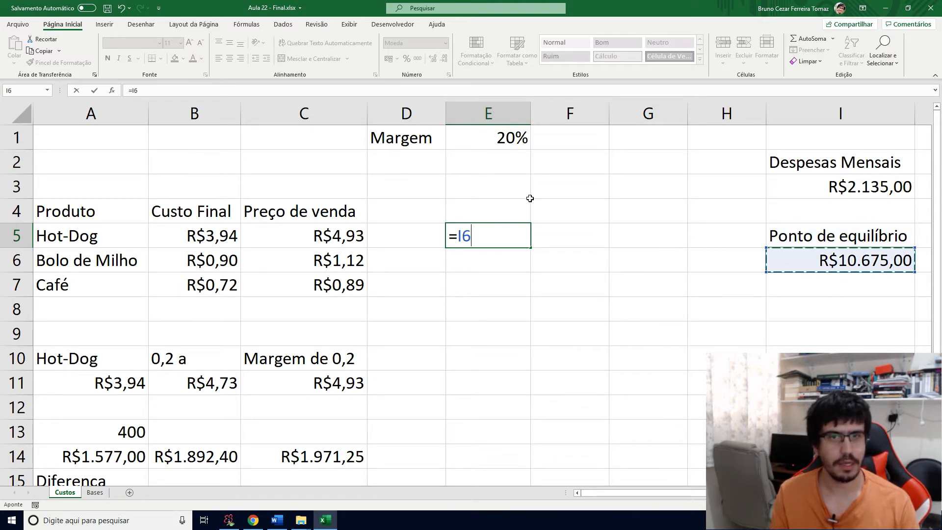
text(/)
key(Left)
key(Left)
key(Left)
key(Right)
key(Return)
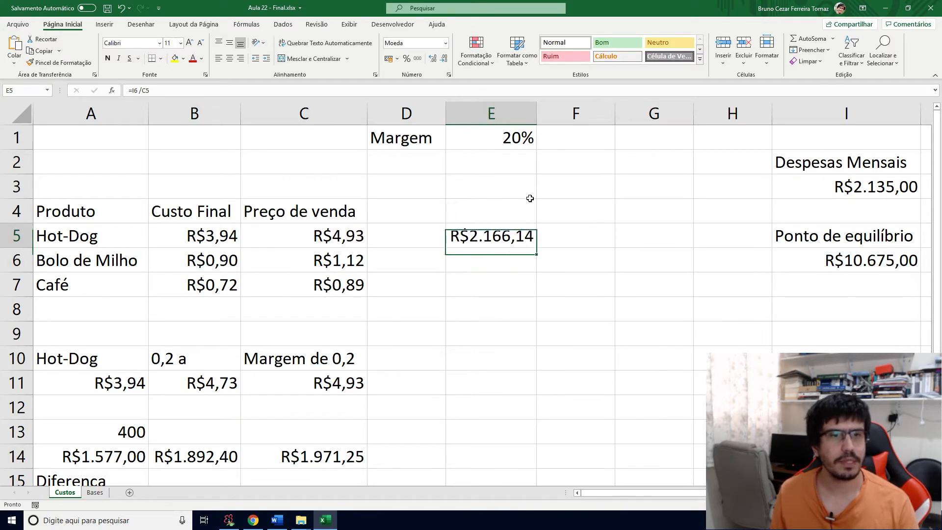
Format the Hot-Dog quantity in cell E5 in comma style without a currency symbol or decimal places.
key(Up)
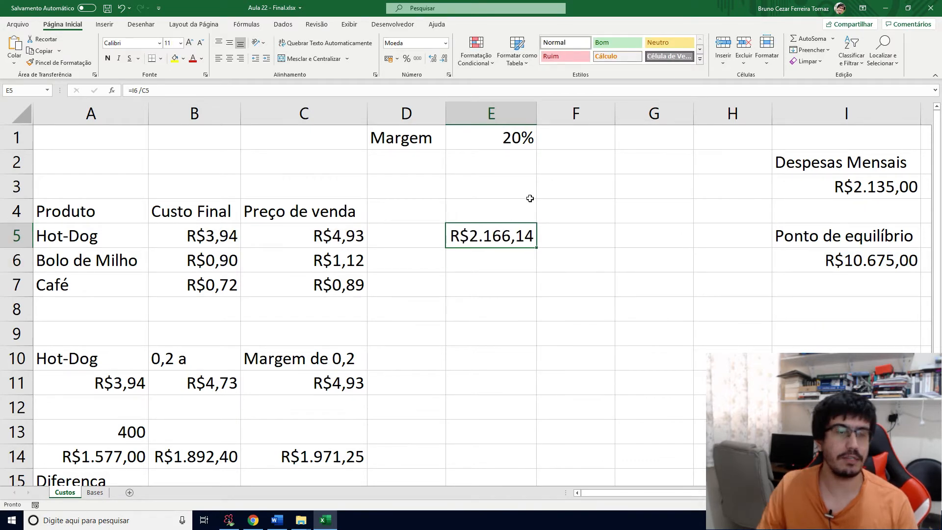
click(417, 59)
click(541, 240)
key(Left)
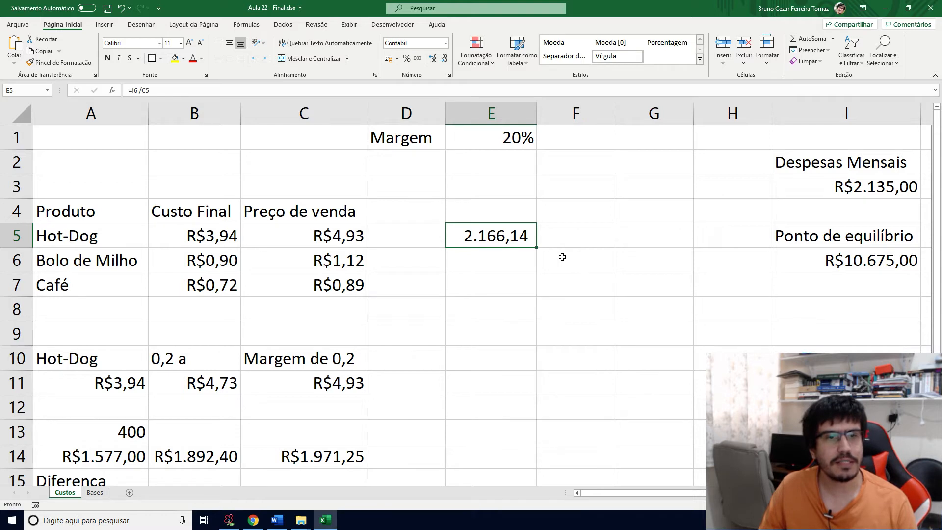
click(434, 59)
click(444, 59)
click(444, 58)
click(444, 59)
click(569, 236)
click(593, 293)
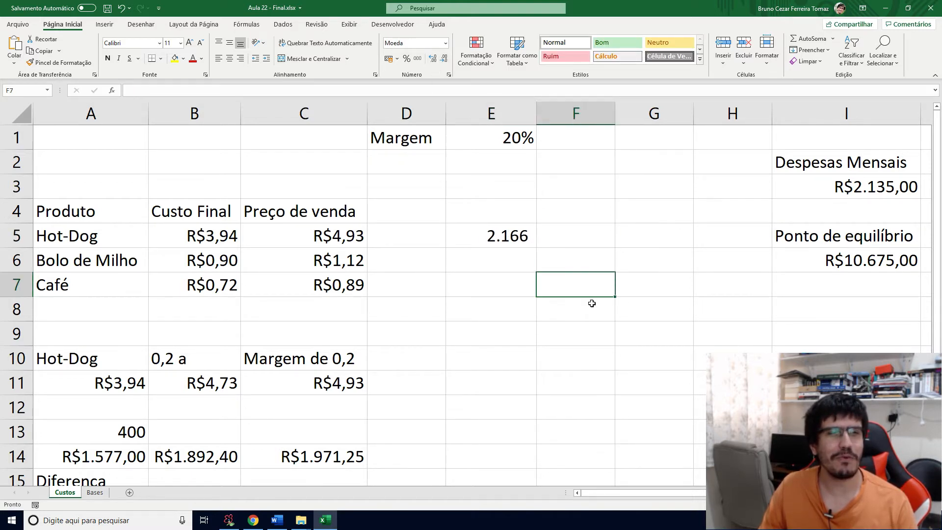
click(517, 141)
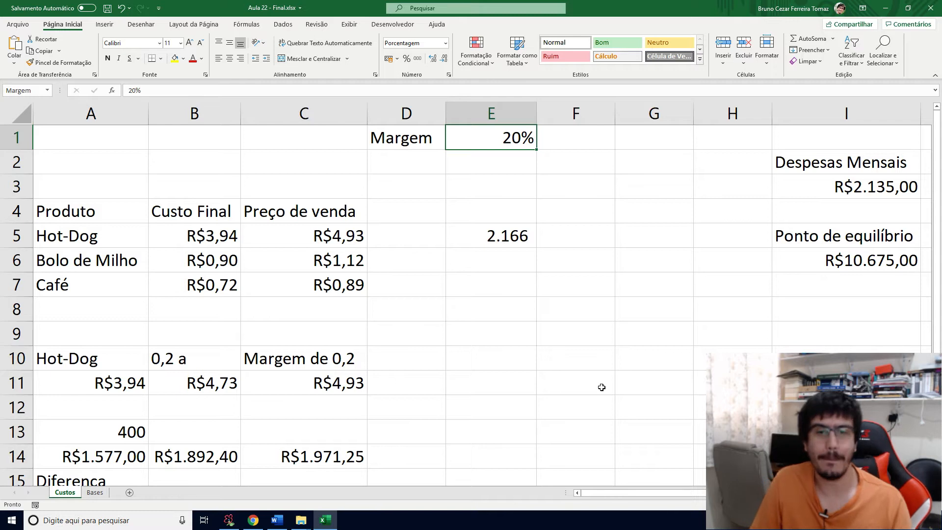
key(Down)
key(Down)
key(Down)
key(Down)
key(Right)
key(Right)
key(Left)
key(Right)
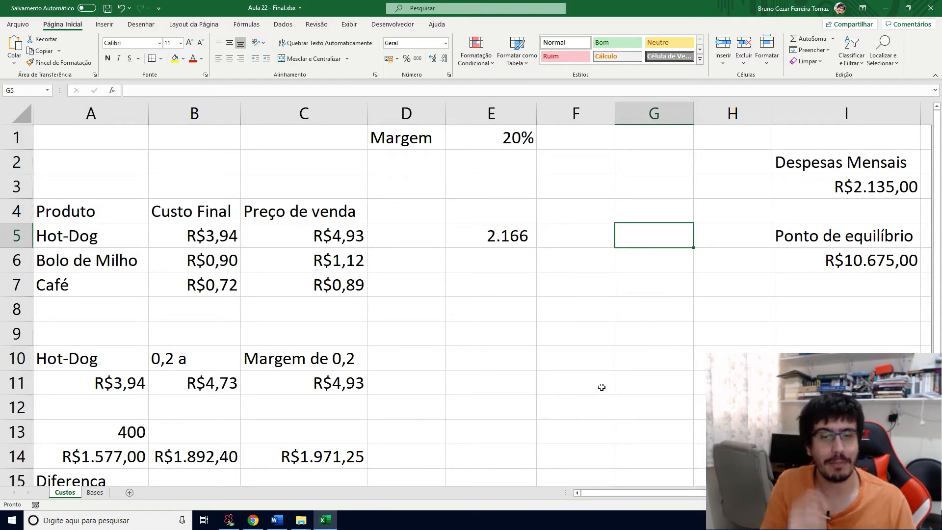
key(Left)
key(Down)
key(Down)
key(Left)
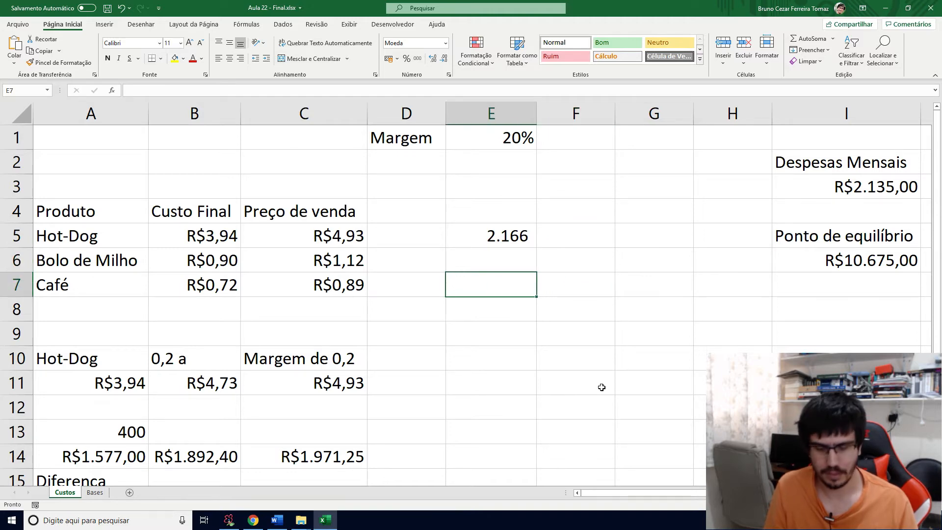
Enter the headings Mês in cell E4 and Dia in cell F4 above the Hot-Dog quantities.
key(Right)
key(Right)
key(Up)
key(Up)
key(Left)
key(Up)
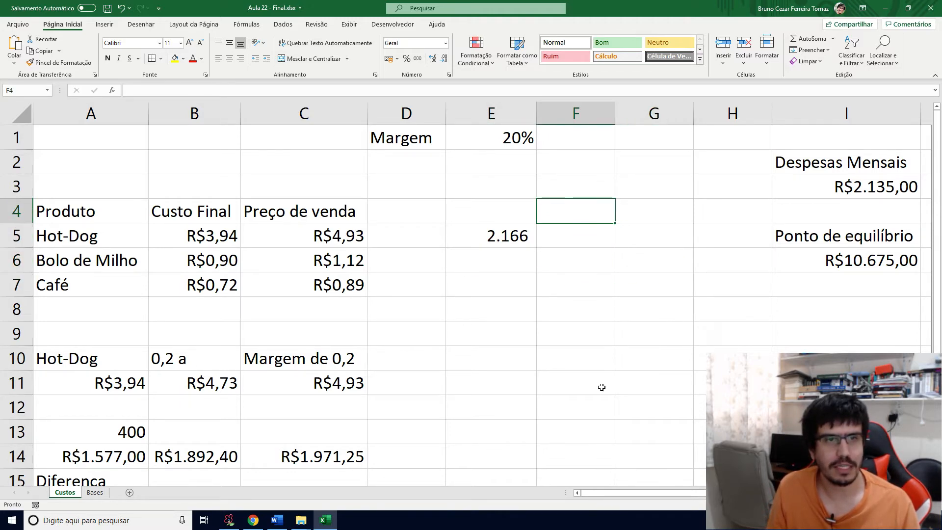
key(Left)
text(Mês)
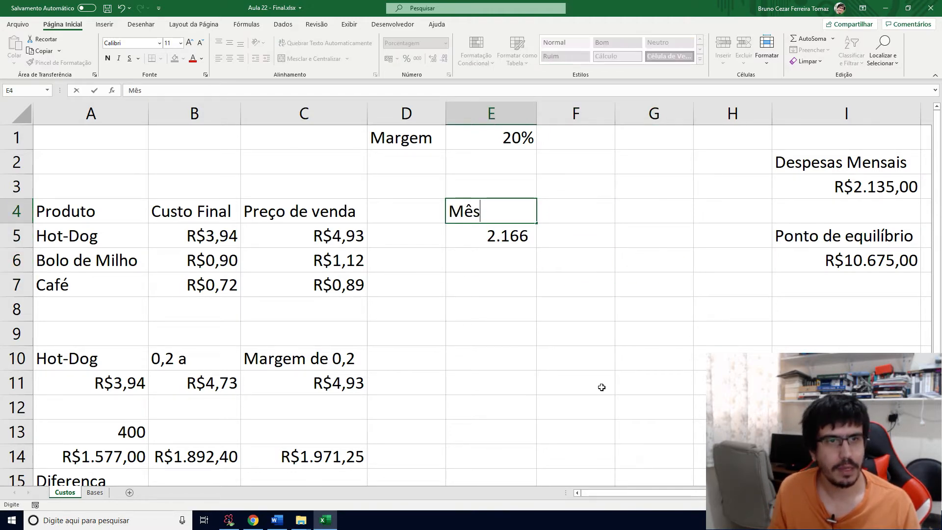
key(Right)
text(Dia)
key(Return)
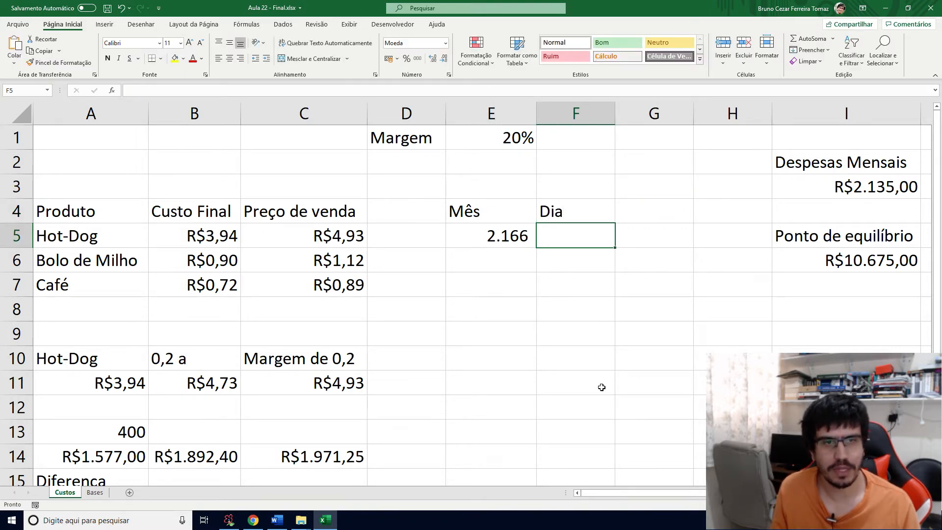
Calculate the daily Hot-Dog quantity in cell F5 by dividing the monthly quantity by 22 with =E5/22.
text(=)
key(Left)
text(/)
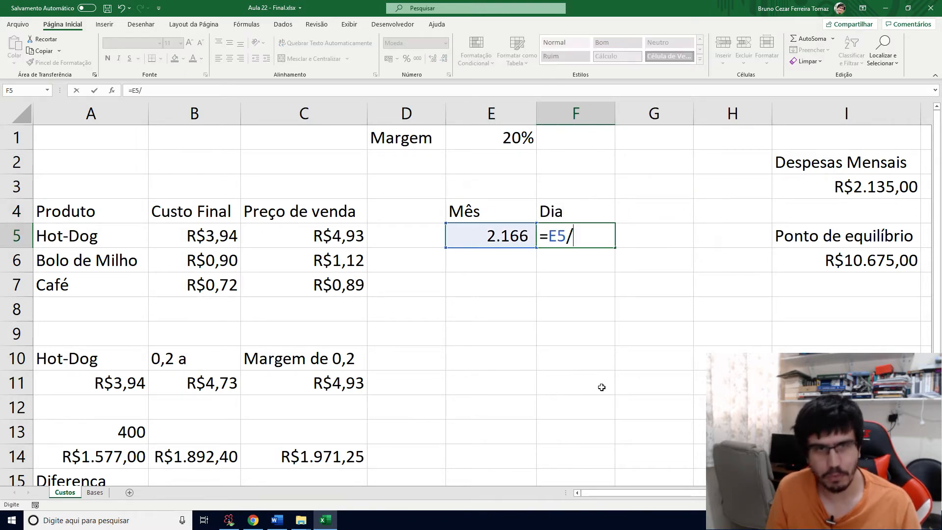
text(22)
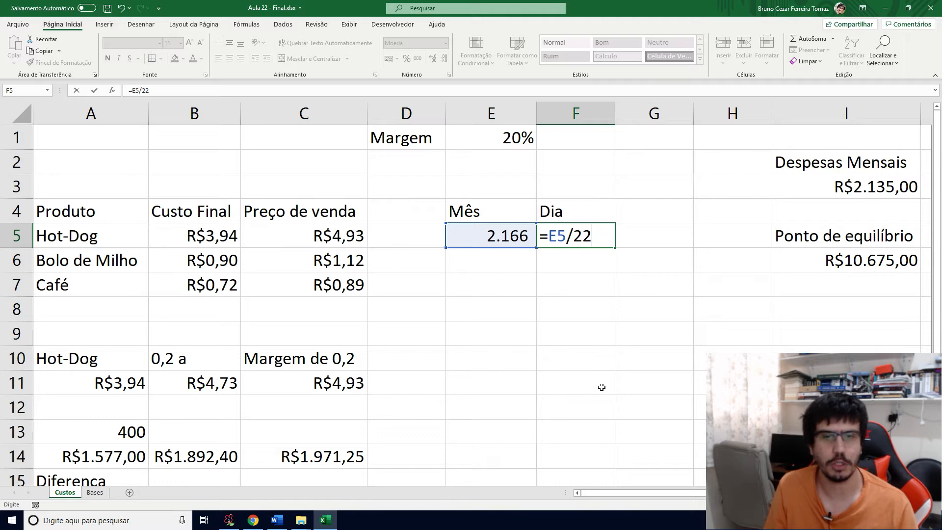
key(Return)
Format the daily quantity in cell F5 in comma style without a currency symbol or decimal places.
key(Up)
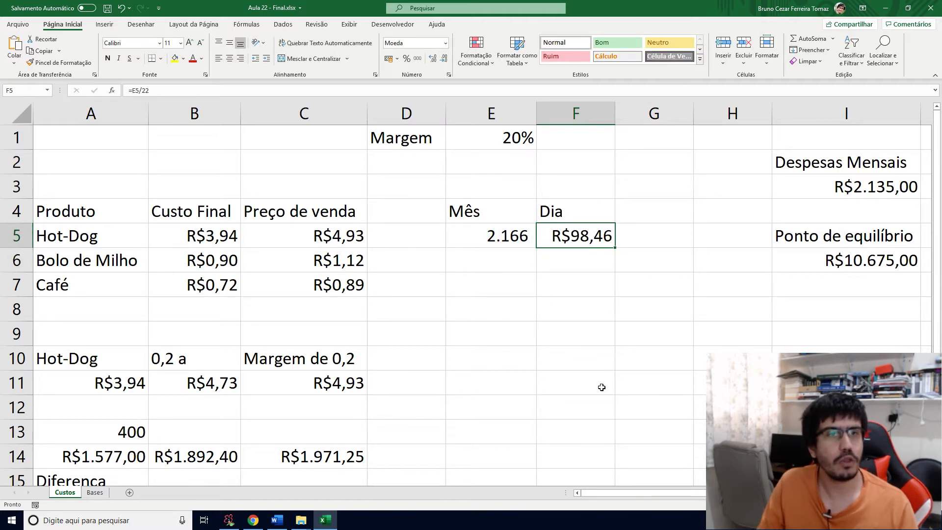
click(418, 59)
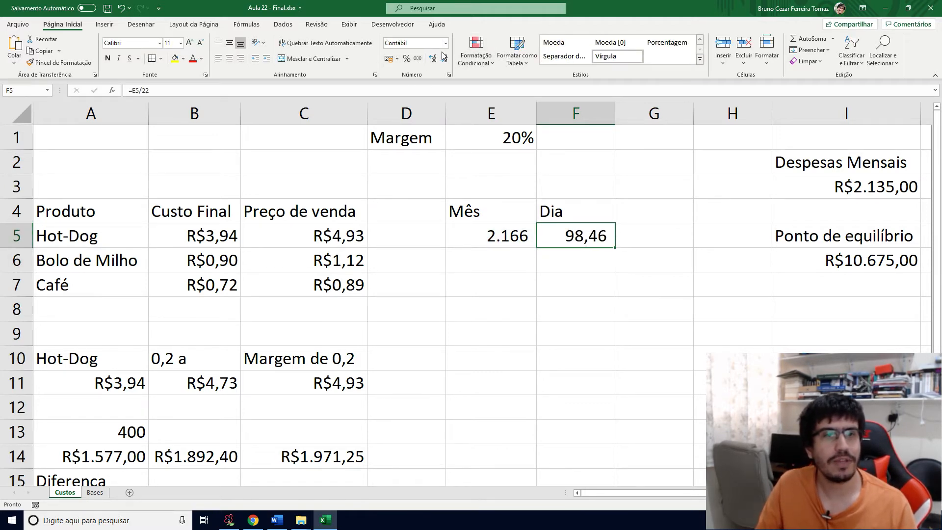
click(444, 58)
click(444, 58)
click(630, 245)
Try a 30% margin in cell E1 twice, undoing the change each time to compare the results.
click(460, 131)
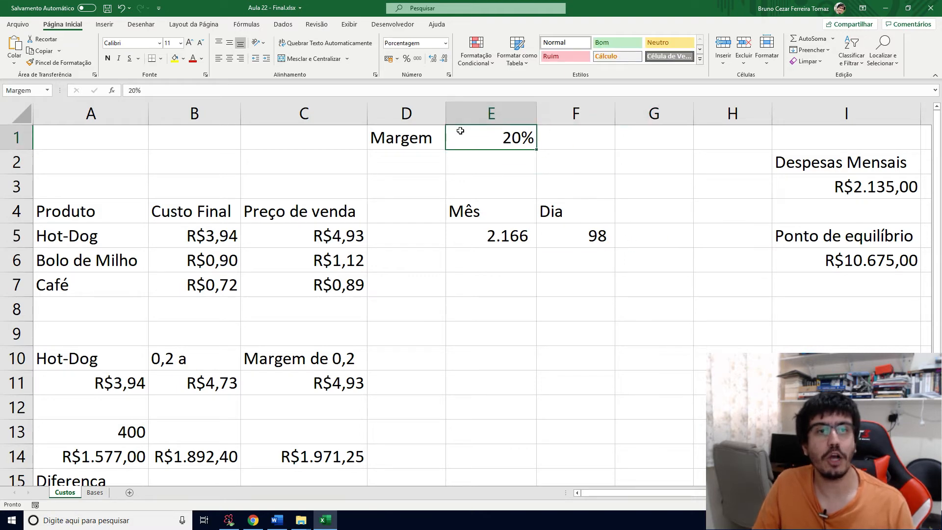
text(30)
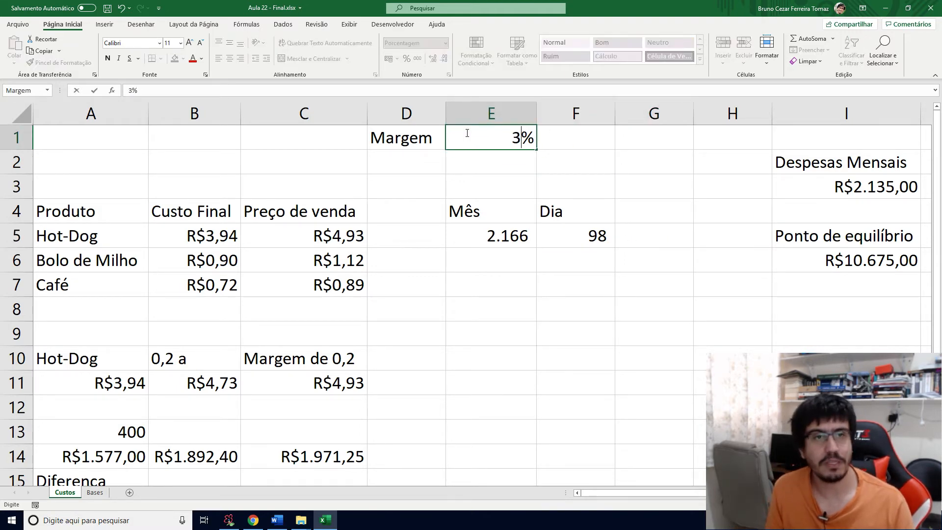
key(Return)
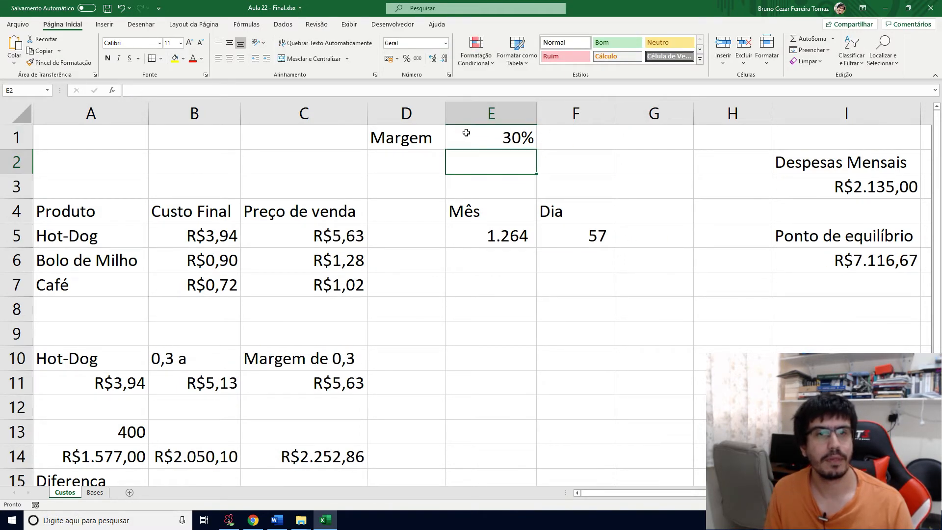
key(ctrl+z)
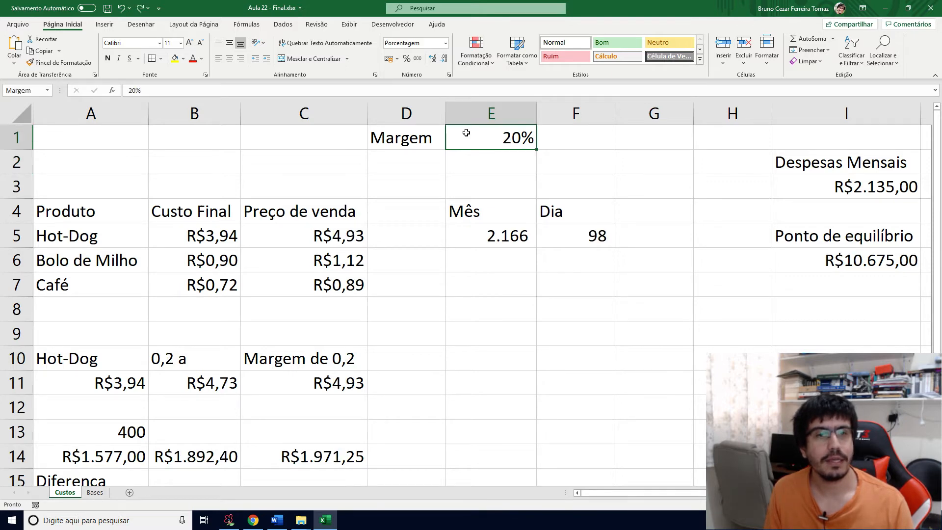
text(30)
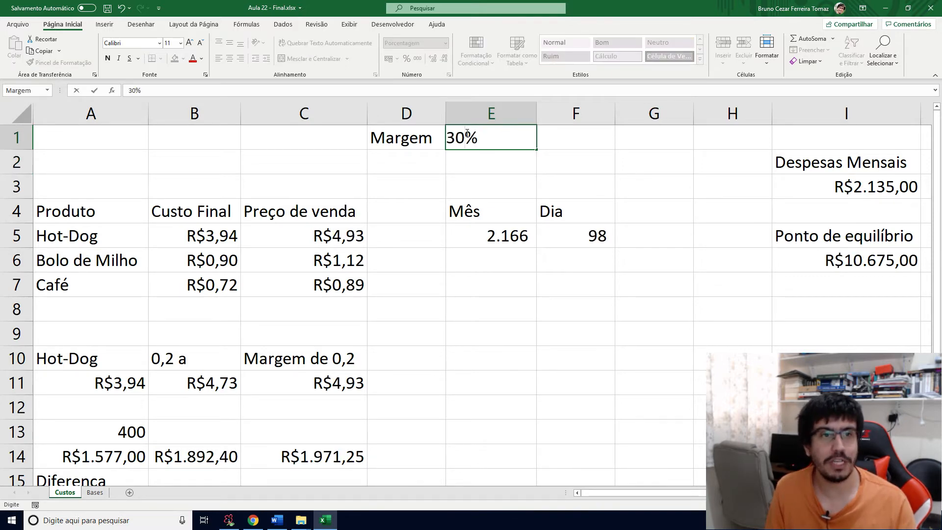
key(Return)
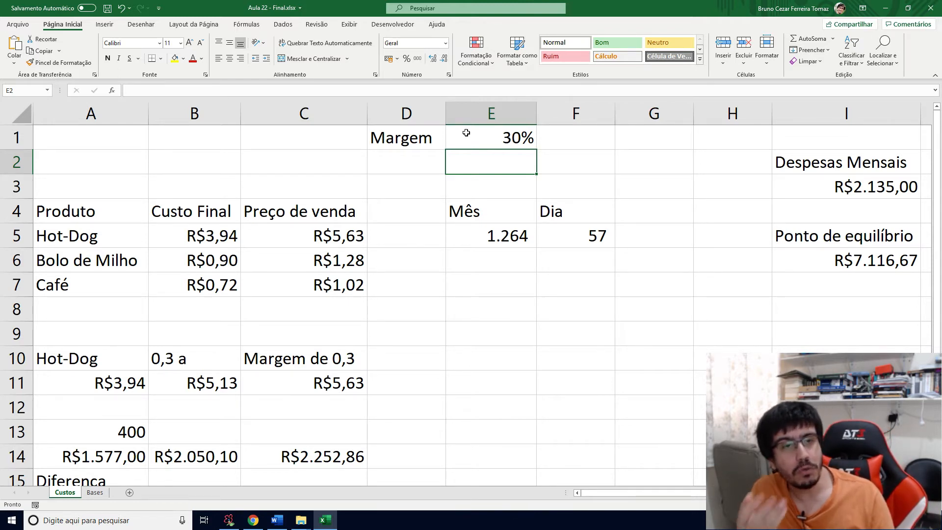
key(ctrl+z)
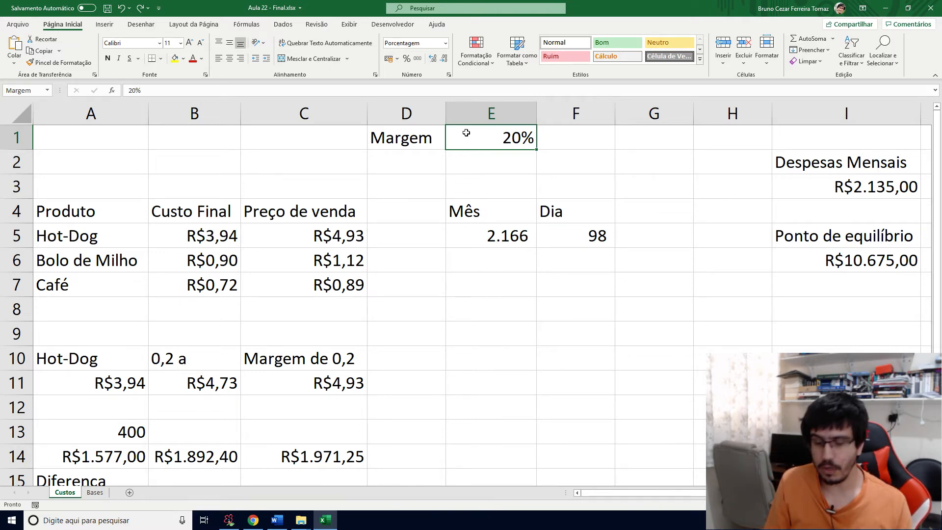
Set the margin in cell E1 to 30%.
double_click(466, 132)
key(BackSpace)
text(3)
key(Return)
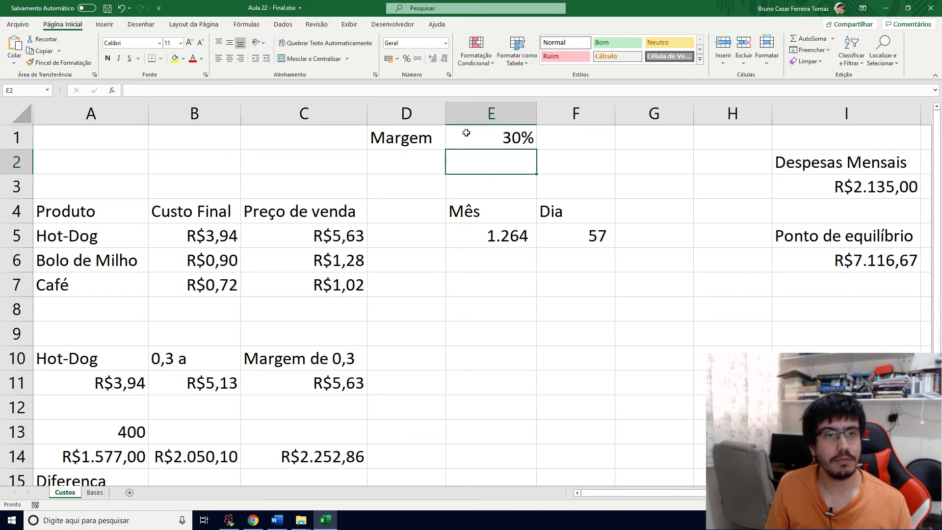
Set the margin in cell E1 to 35%.
click(466, 132)
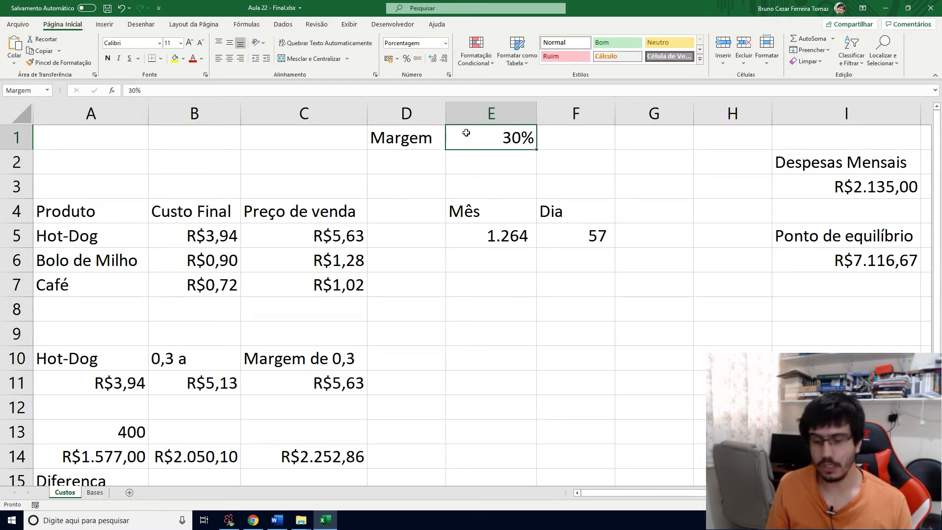
text(35)
key(Return)
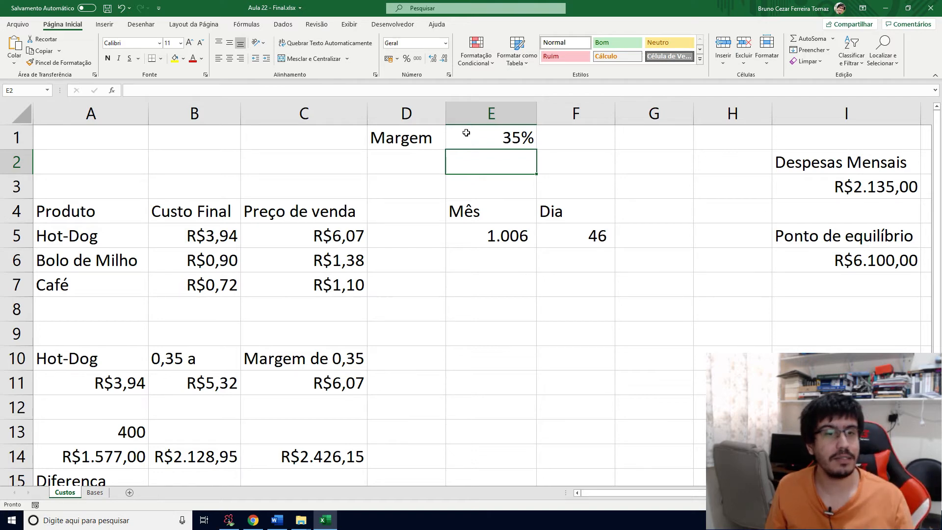
Examine the monthly and daily Hot-Dog quantities in cells E5 and F5 at the 35% margin.
key(Down)
key(Down)
key(Down)
key(Left)
key(Left)
key(Right)
key(Right)
key(Right)
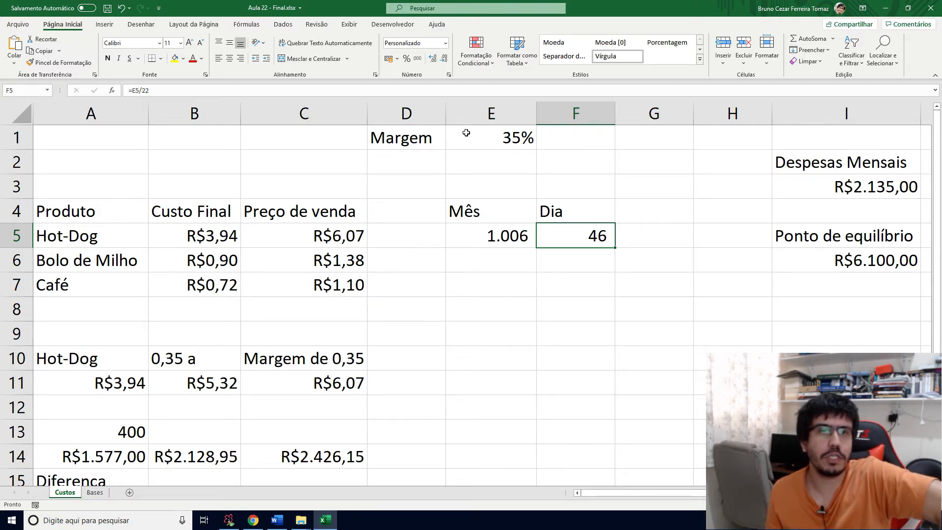
key(Left)
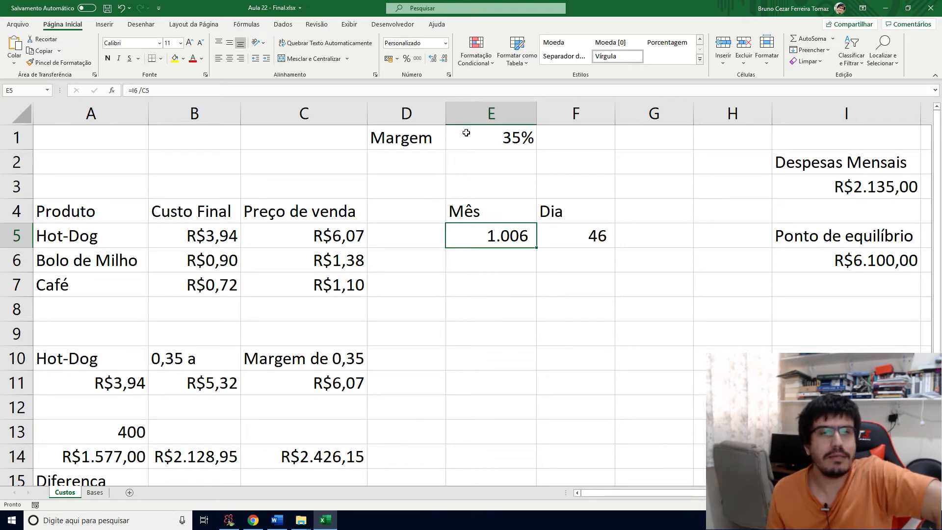
Examine the break-even point in cell I6 and its formula at the 35% margin.
key(Right)
key(Right)
key(Right)
key(Right)
key(Right)
key(Right)
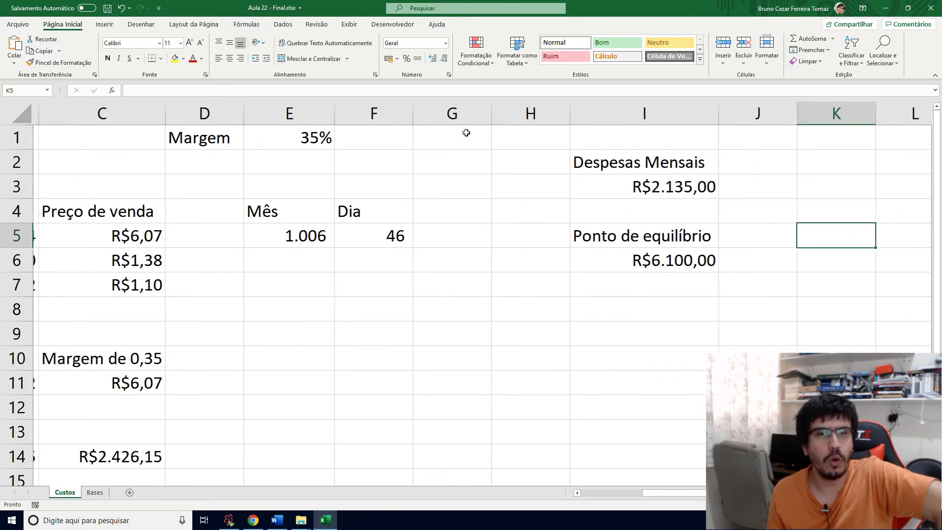
key(Left)
key(Left)
key(Down)
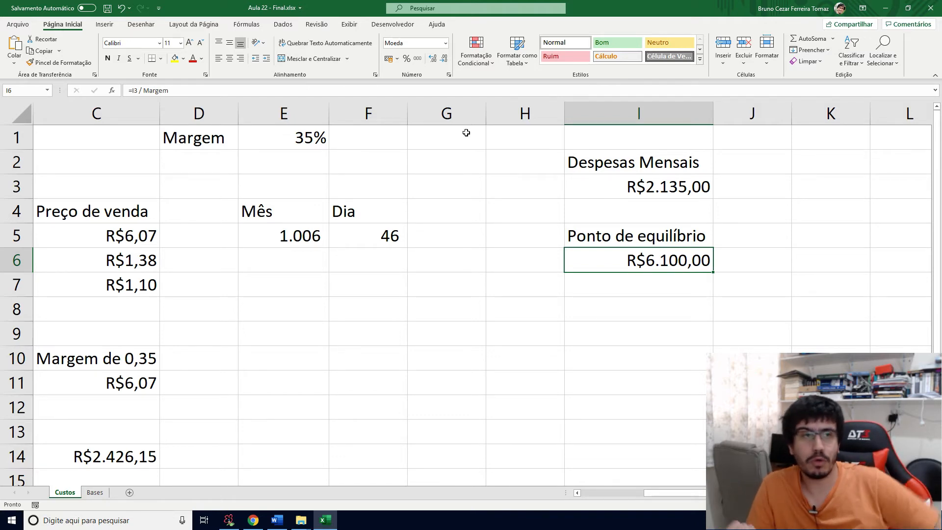
Review the margin in cell E1 alongside the monthly and daily quantities and the break-even point in I6.
key(Left)
key(Left)
key(Left)
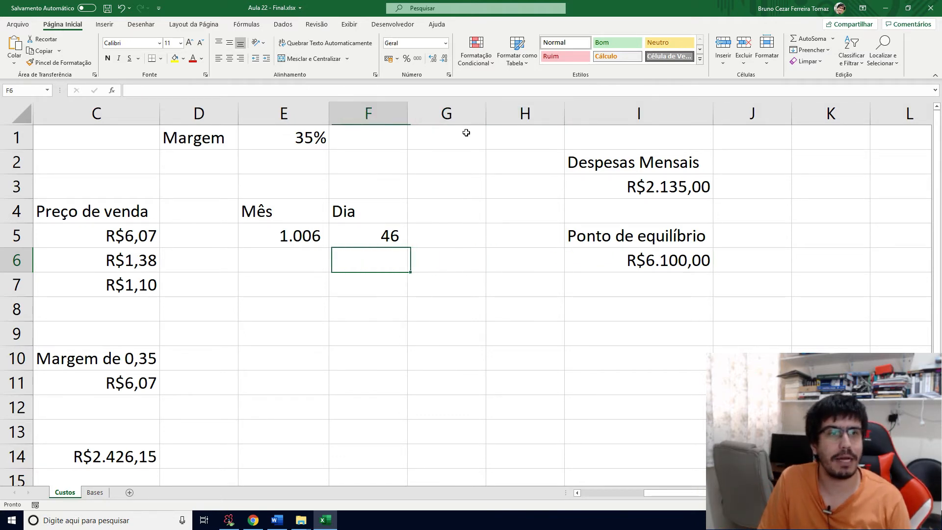
key(Up)
key(Up)
key(Up)
key(Up)
key(Up)
key(Left)
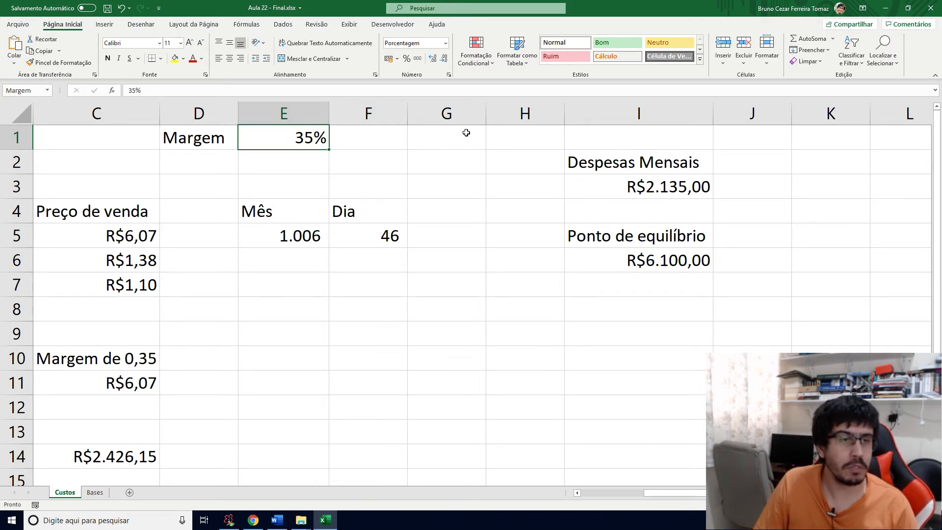
key(Down)
key(Down)
key(Down)
key(Down)
key(Down)
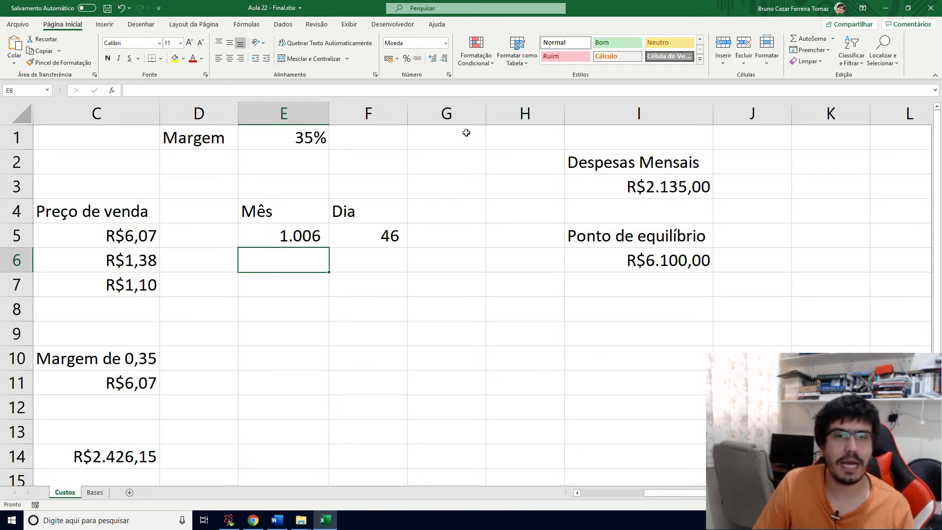
key(Right)
key(Right)
key(Right)
key(Right)
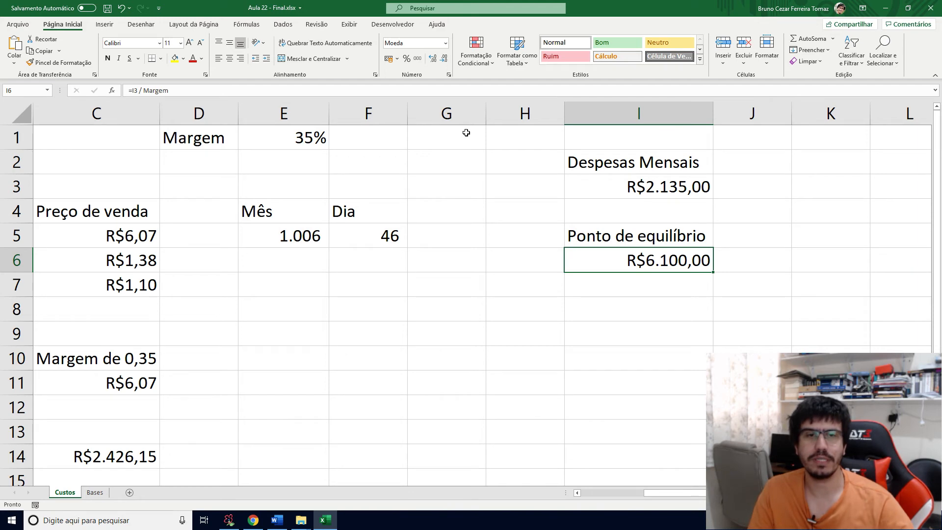
Set the margin in cell E1 to 50%.
key(Up)
key(Up)
key(Up)
key(Up)
key(Up)
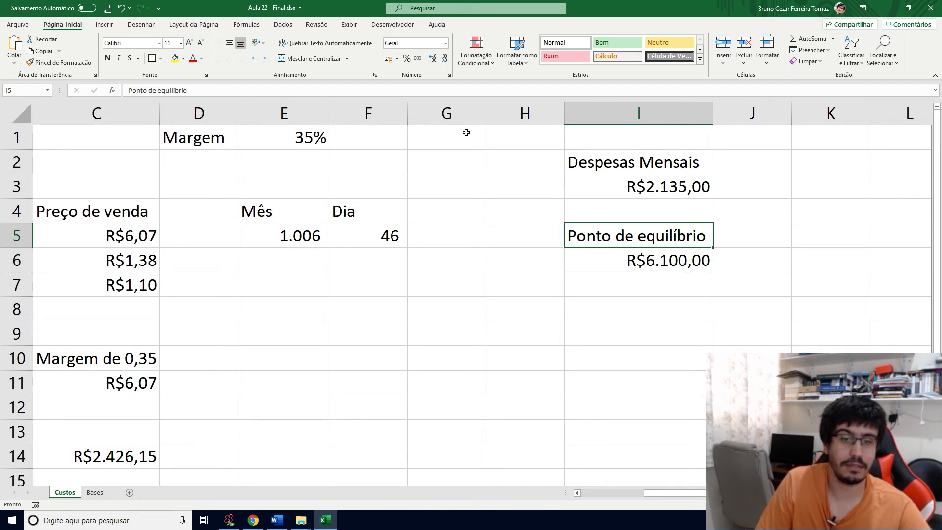
key(Left)
key(Left)
key(Left)
key(Left)
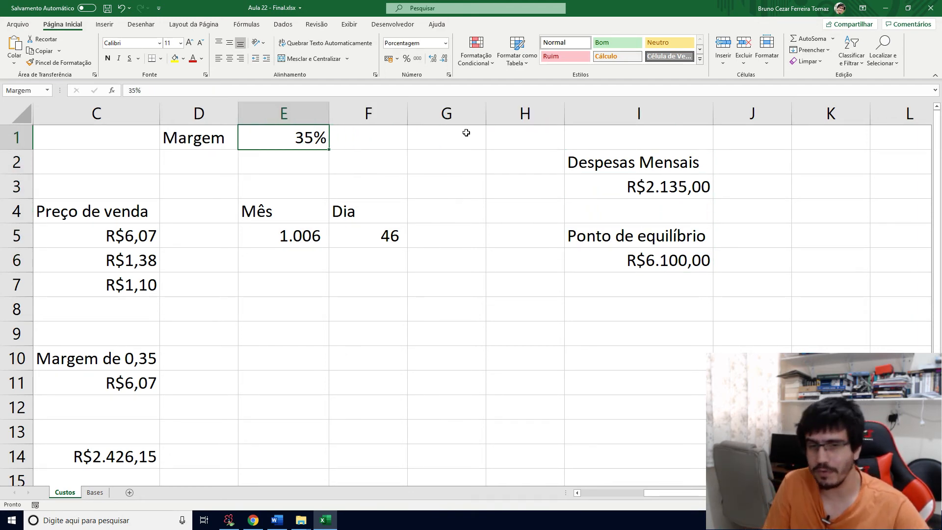
text(50)
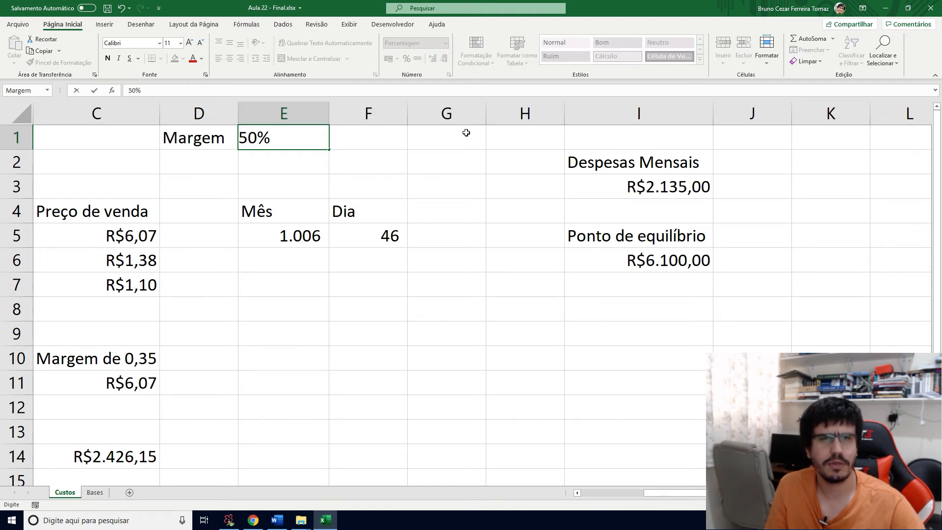
key(Return)
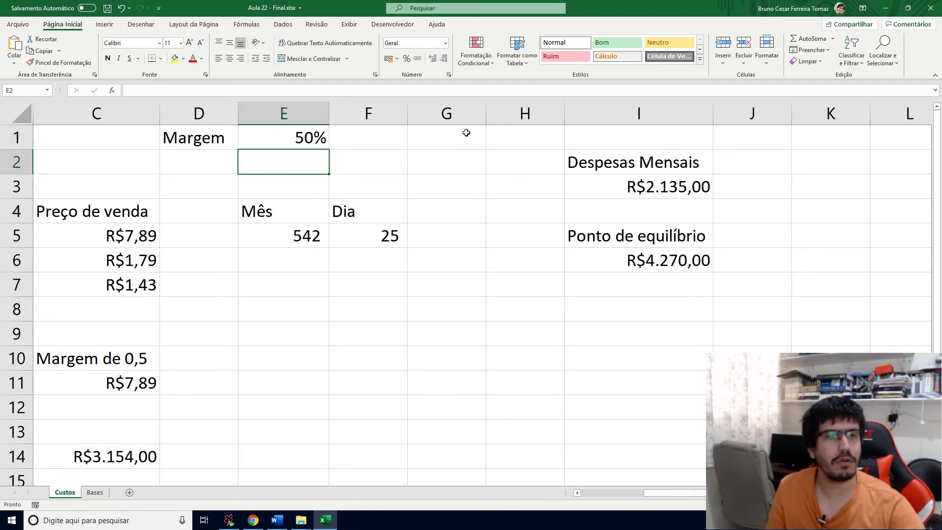
Examine the Hot-Dog selling price and the monthly and daily quantities in row 5 at the 50% margin.
key(Down)
key(Down)
key(Down)
key(Left)
key(Left)
key(Left)
key(Right)
key(Right)
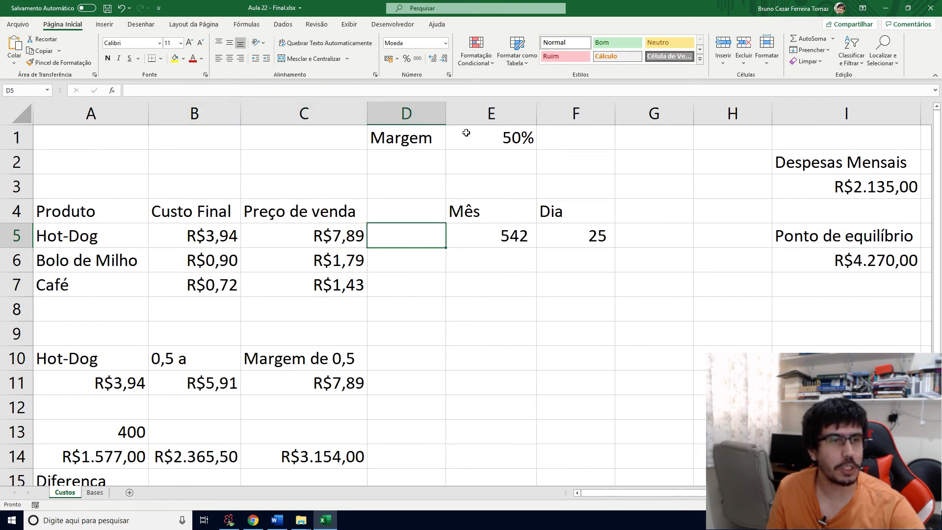
key(Left)
key(Right)
key(Right)
key(Right)
key(Right)
key(Right)
key(Right)
key(Right)
key(Left)
key(Left)
key(Left)
key(Down)
key(Up)
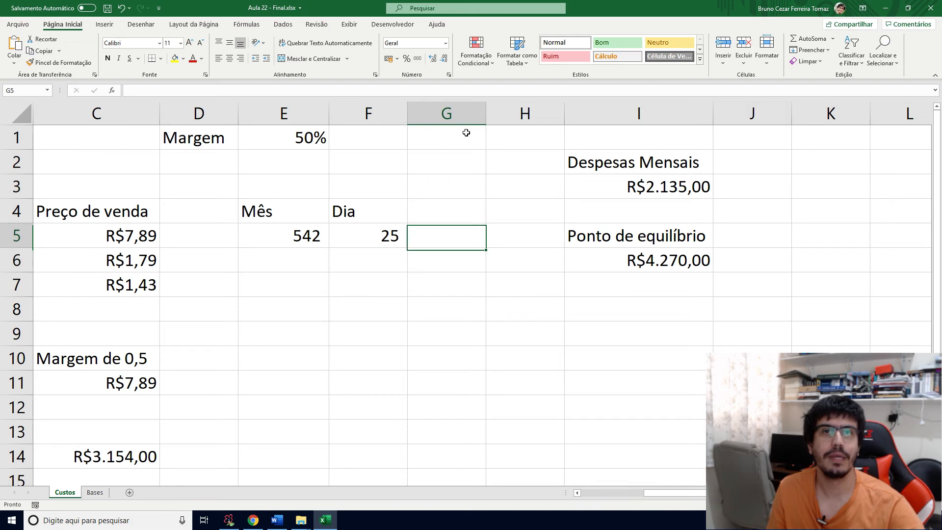
key(Left)
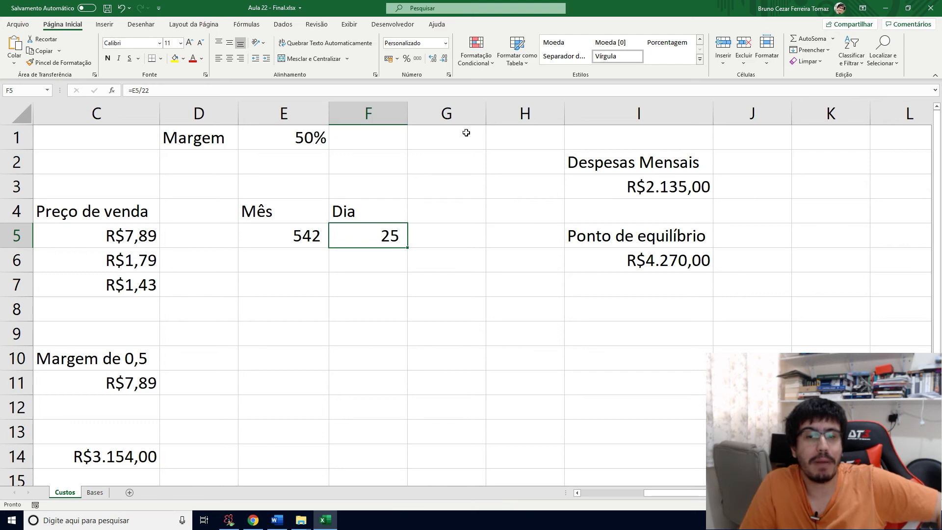
Review the Bolo de Milho cost and selling price in row 6 and the monthly Hot-Dog quantity in E5.
key(Left)
key(Down)
key(Left)
key(Left)
key(Left)
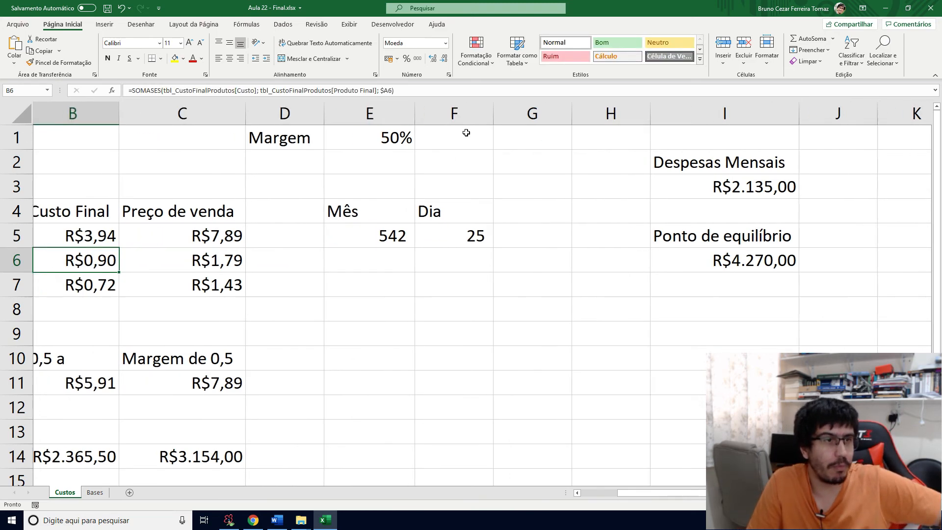
key(Right)
key(Right)
key(Right)
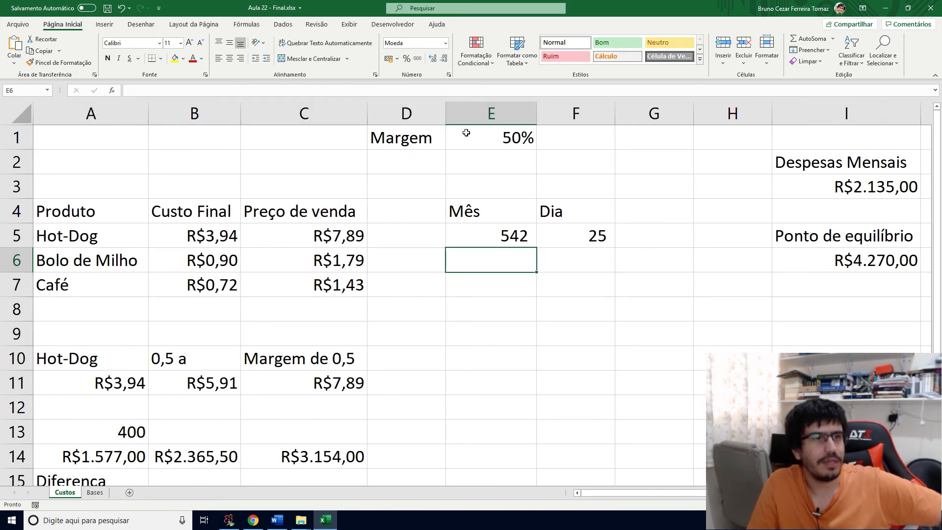
key(Left)
key(Left)
key(Right)
key(Up)
key(Right)
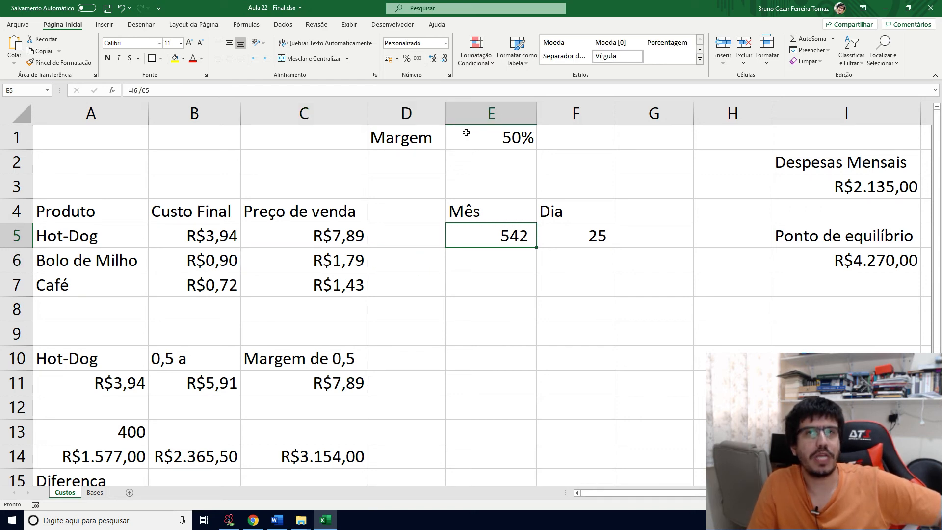
key(Down)
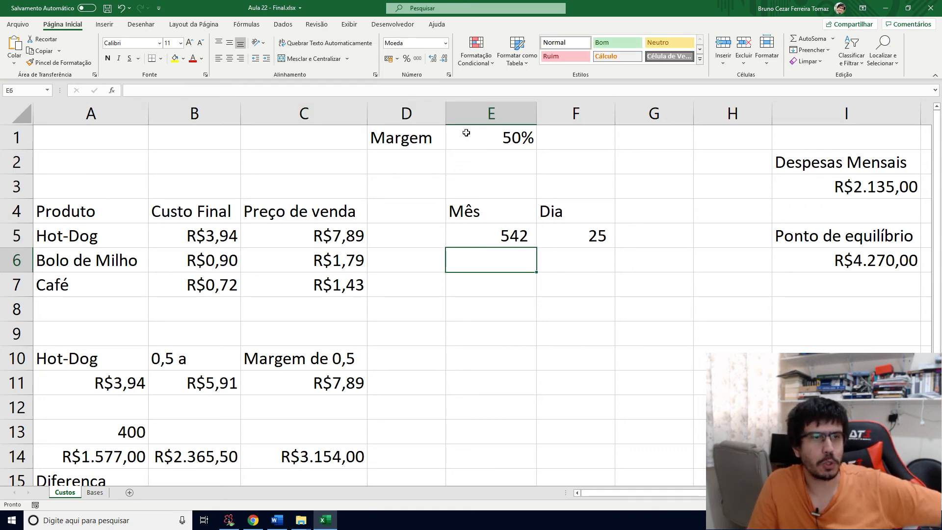
Compare the other products' selling prices with the break-even point in cell I6 at the 50% margin.
key(Left)
key(Left)
key(Down)
key(Right)
key(Right)
key(Right)
key(Up)
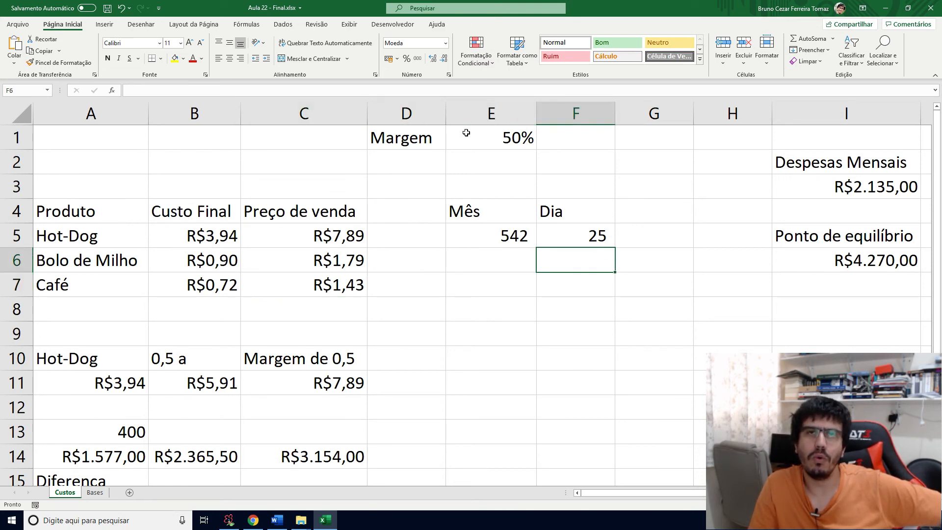
key(Right)
key(Right)
key(Right)
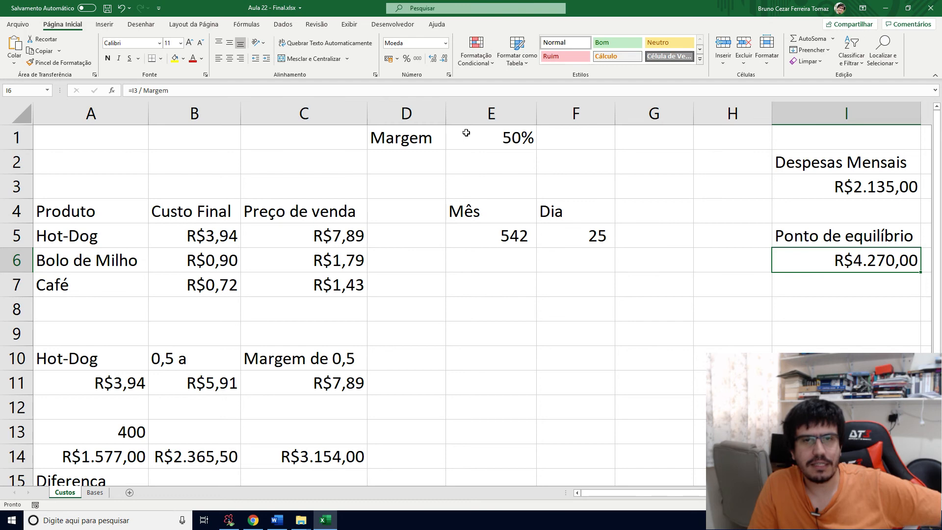
key(Right)
key(Left)
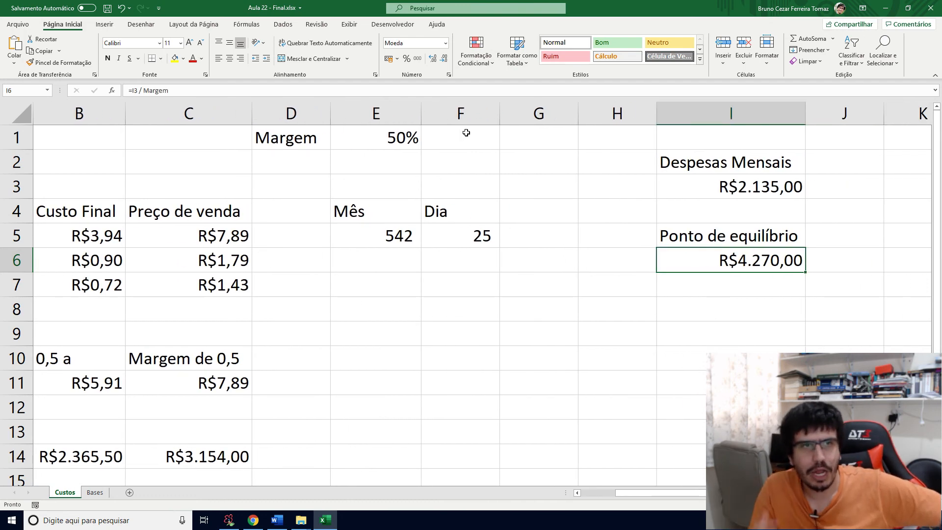
Set the margin in cell E1 to 30%.
key(Up)
key(Up)
key(Up)
key(Up)
key(Up)
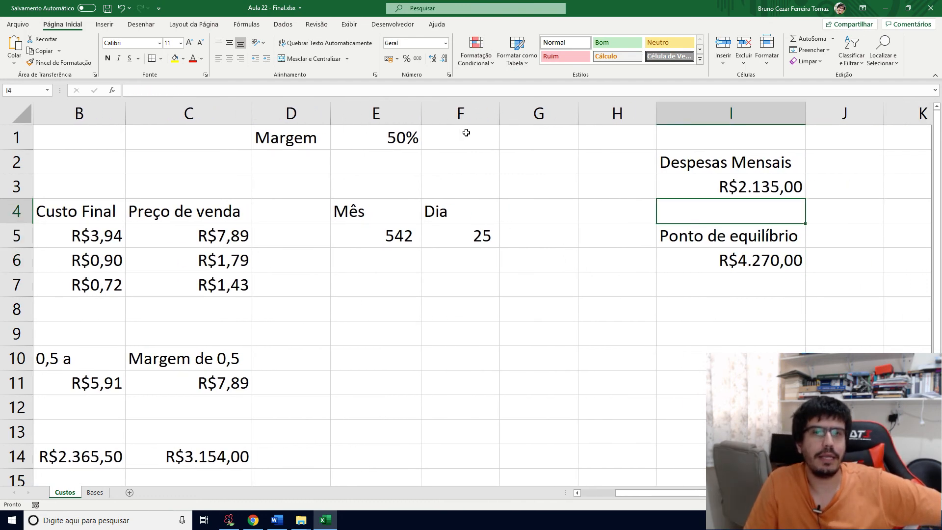
key(Left)
key(Left)
key(Left)
key(Left)
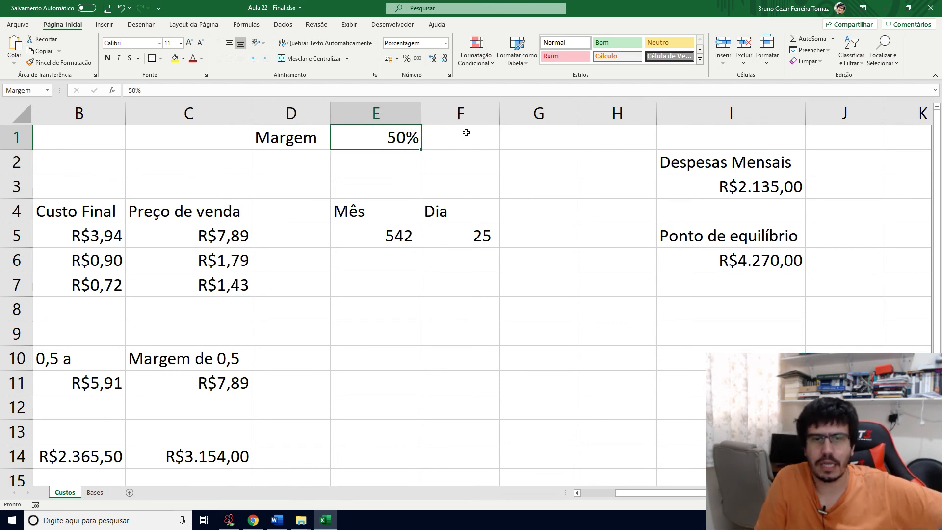
text(30)
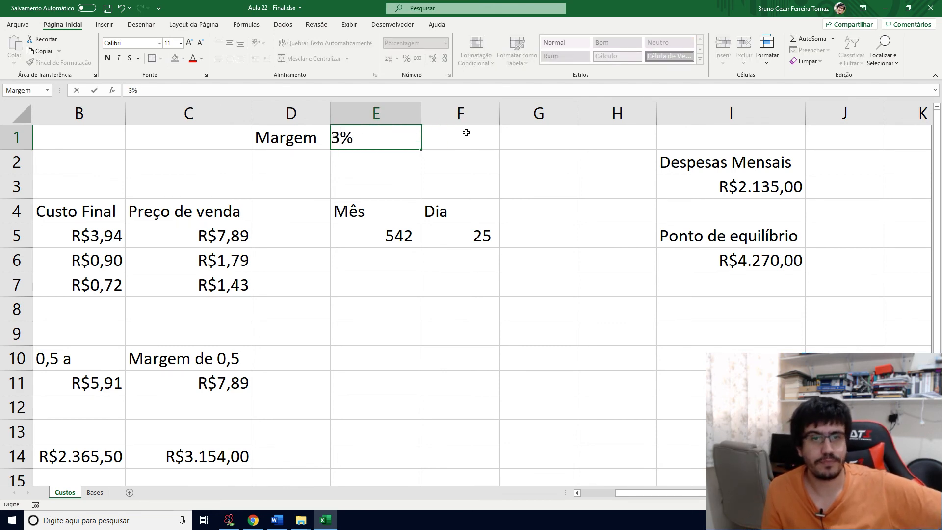
key(Return)
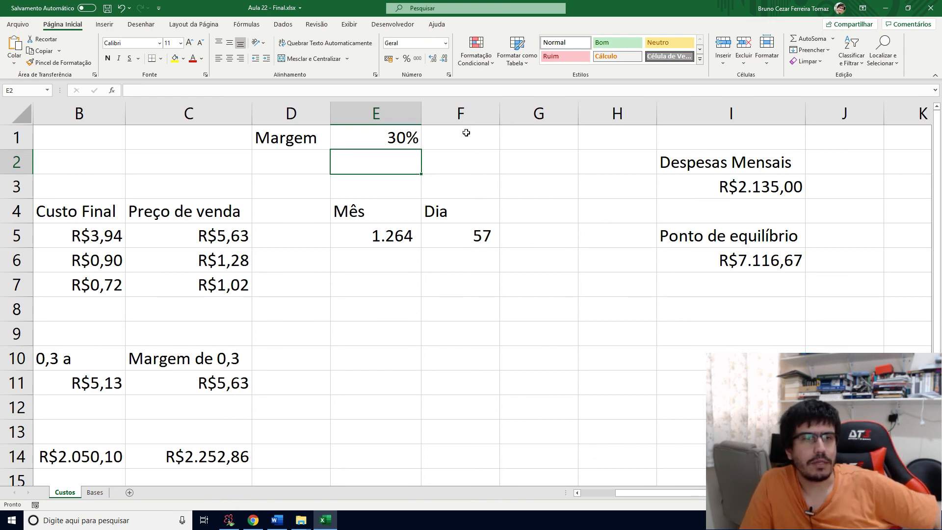
Inspect the monthly quantity formula in E5, the Hot-Dog price and break-even cells it references, and the daily quantity in F5.
key(Down)
key(Down)
key(Down)
key(F2)
key(Escape)
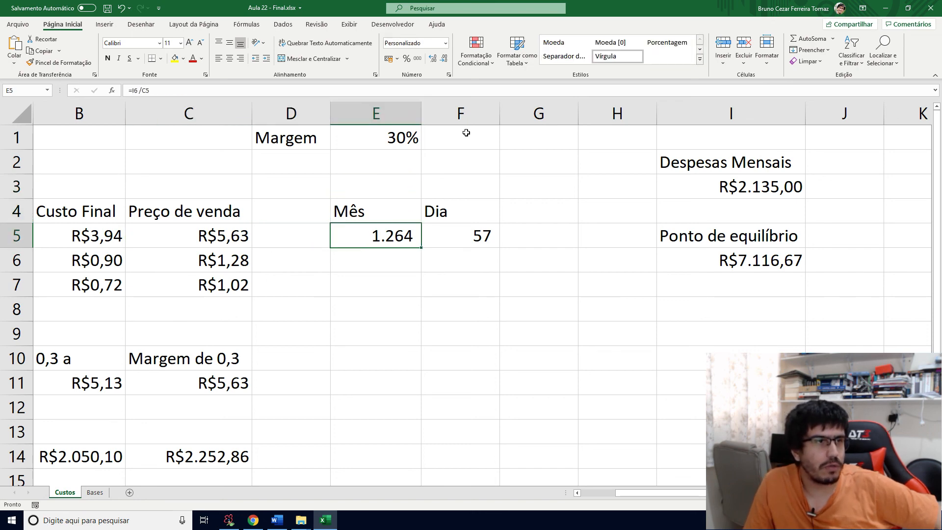
click(144, 91)
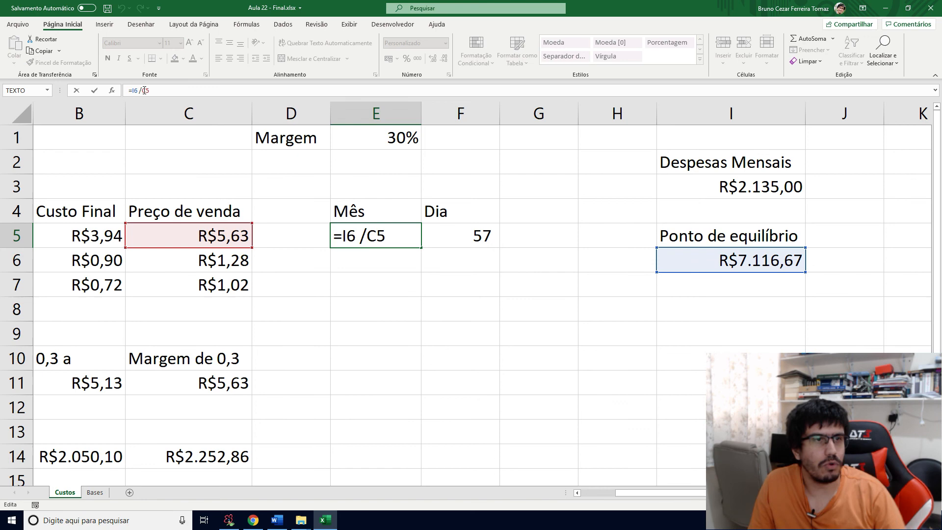
key(Escape)
click(239, 230)
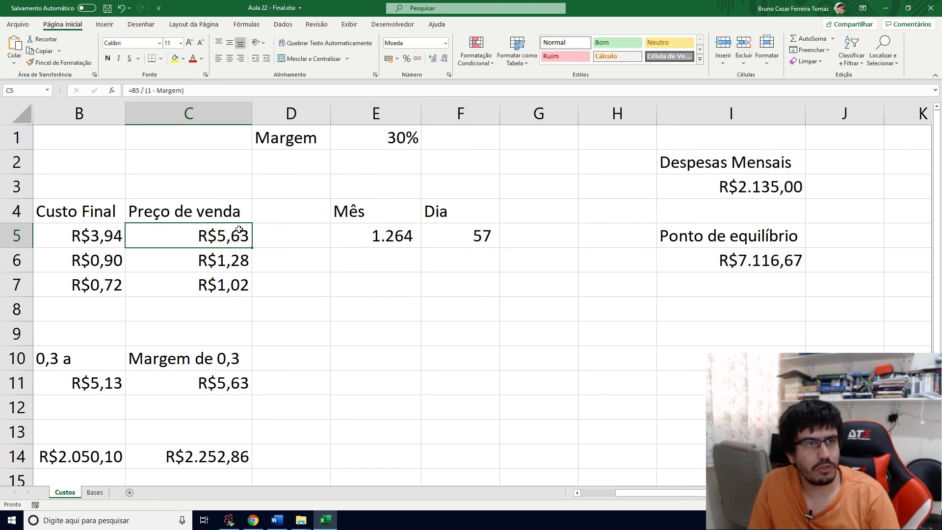
click(707, 264)
click(183, 242)
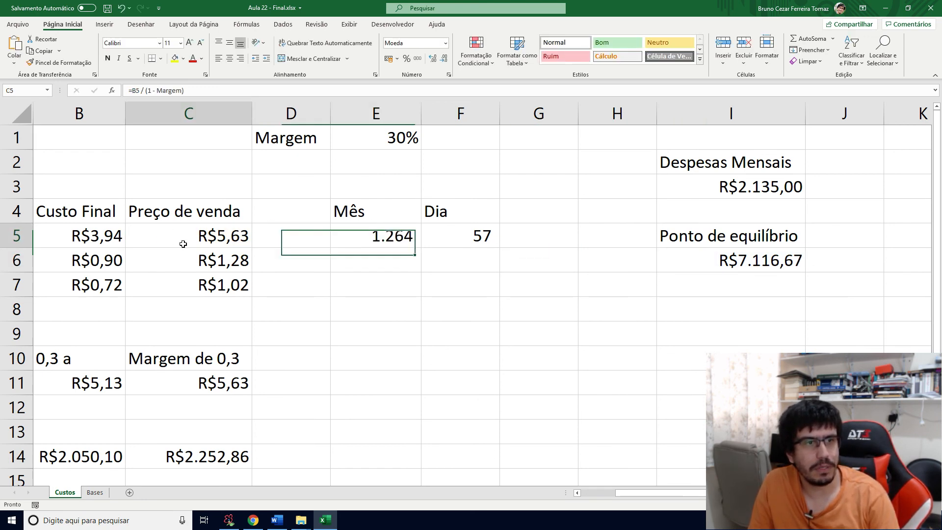
click(458, 234)
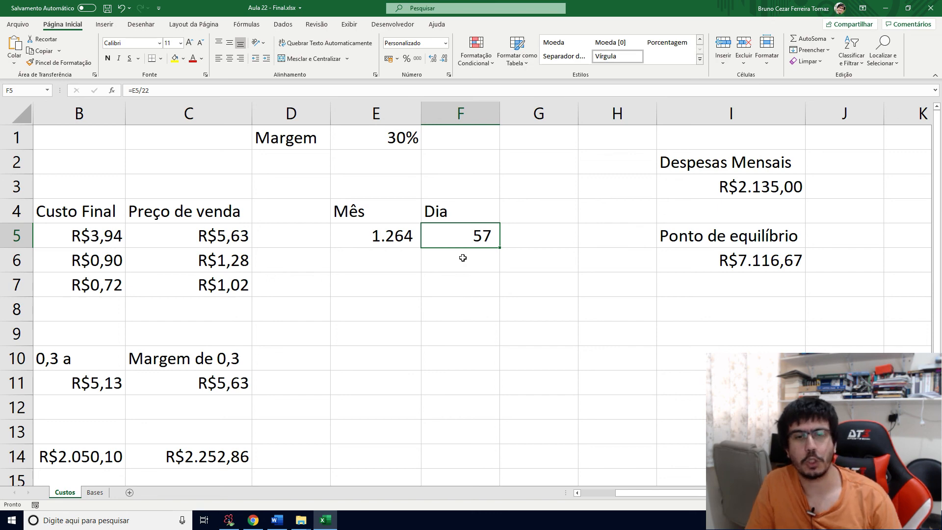